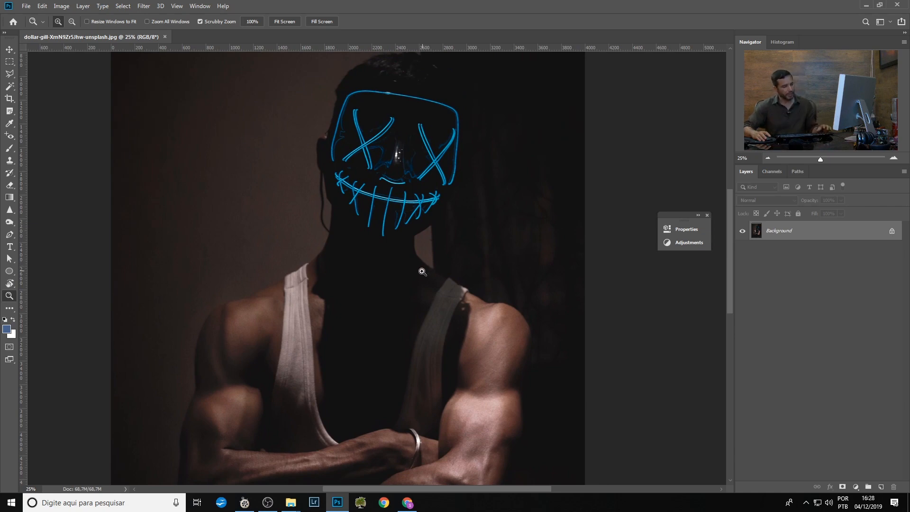
{"action": "left_click_drag", "start_coordinate": [447, 267], "coordinate": [451, 169]}
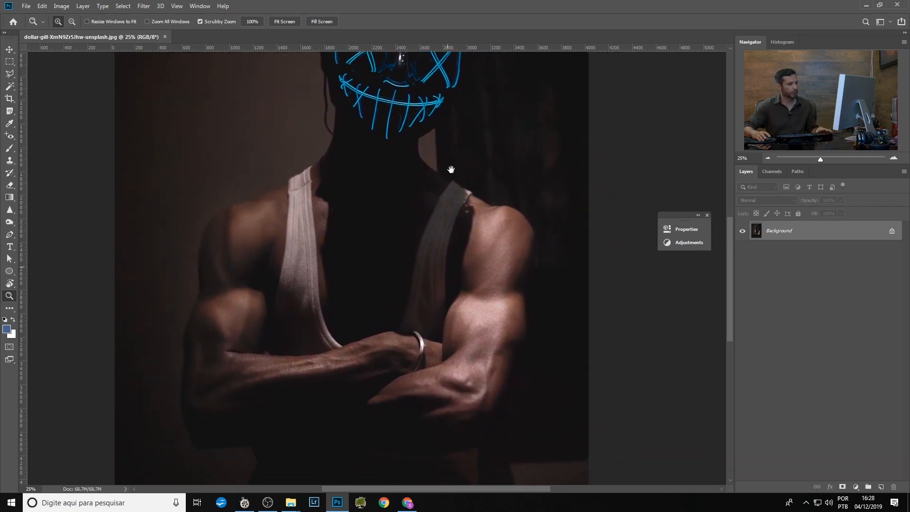
{"action": "left_click_drag", "start_coordinate": [453, 212], "coordinate": [427, 278]}
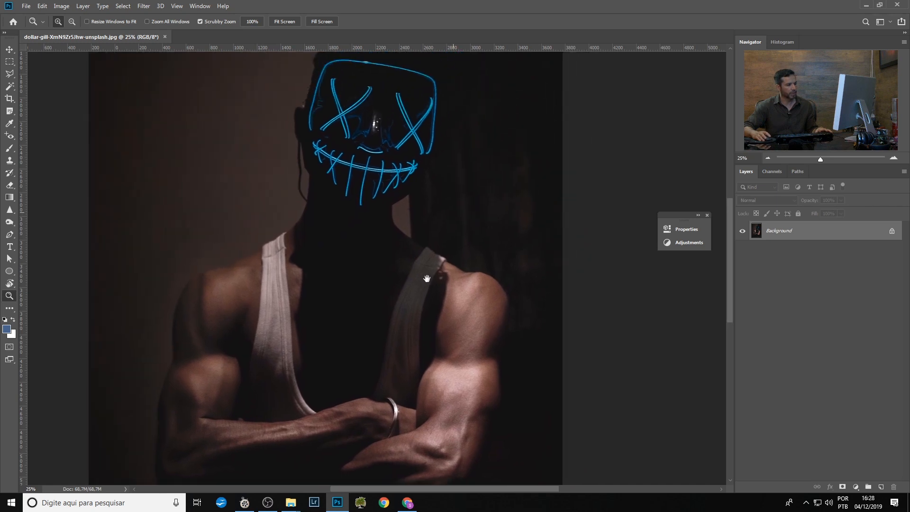
{"action": "left_click_drag", "start_coordinate": [393, 242], "coordinate": [448, 216]}
{"action": "key", "text": "ctrl+minus"}
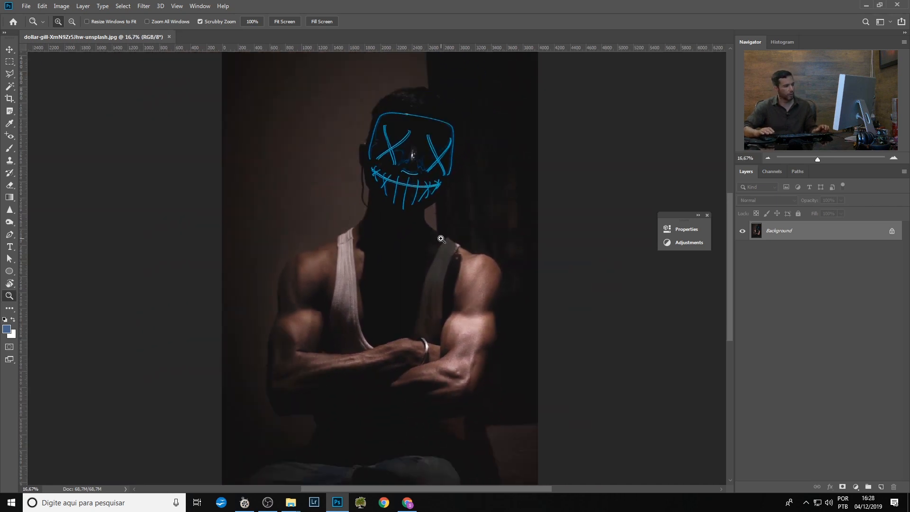
{"action": "left_click_drag", "start_coordinate": [420, 204], "coordinate": [420, 241]}
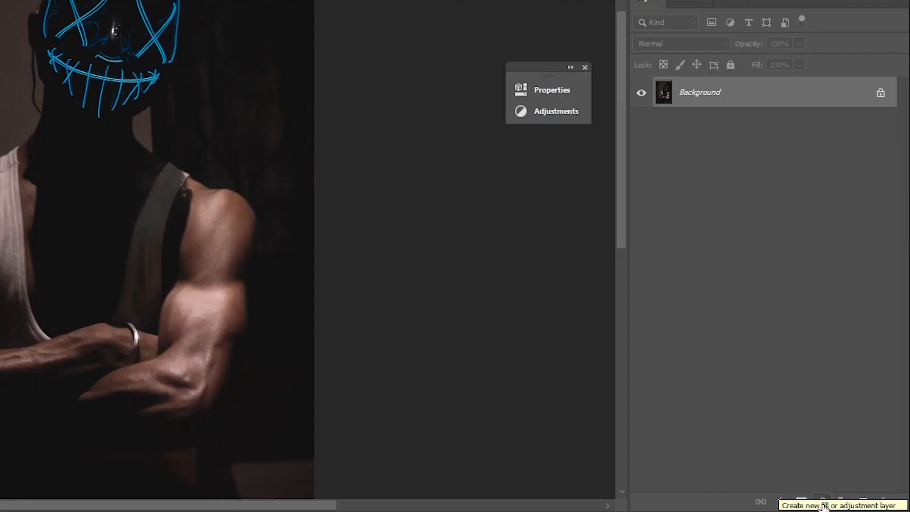
- Add a Levels adjustment layer above the Background and move its settings clear of the figure
{"action": "left_click", "coordinate": [856, 490]}
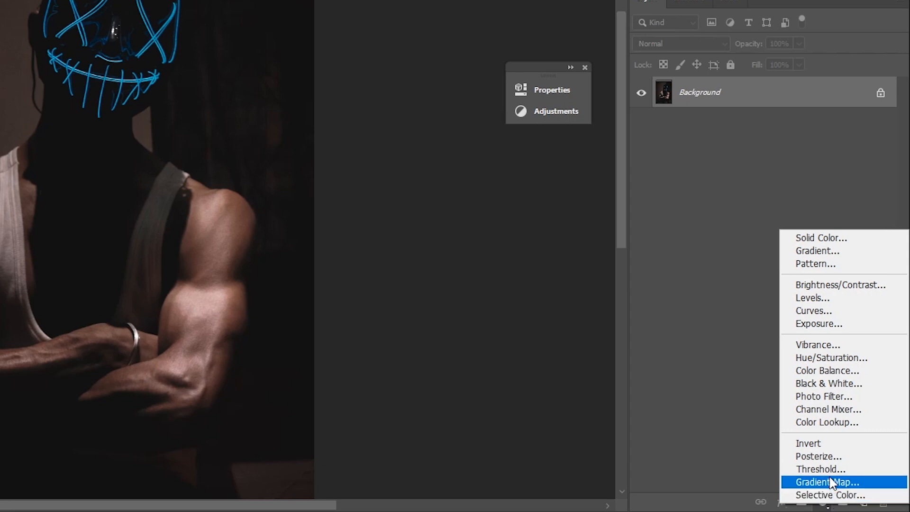
{"action": "left_click", "coordinate": [842, 298]}
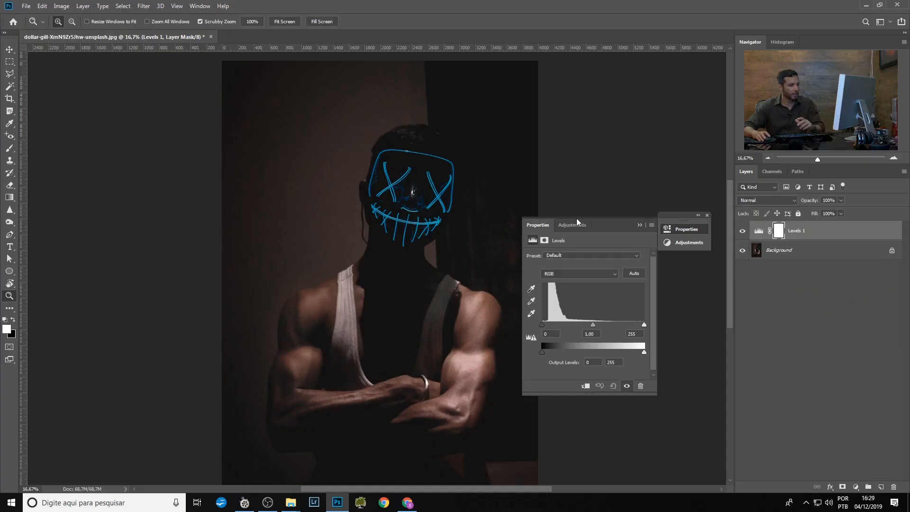
{"action": "left_click_drag", "start_coordinate": [607, 218], "coordinate": [636, 127]}
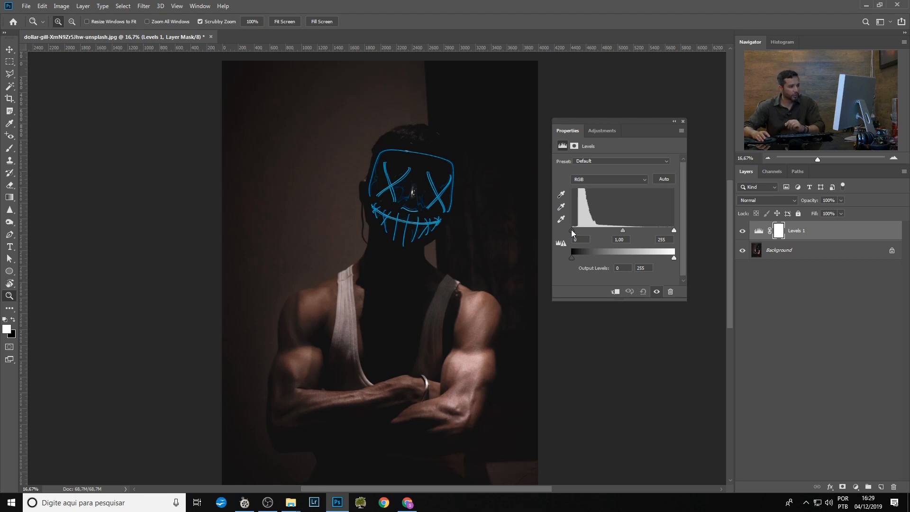
- Try the Levels output range with the black output at 25, restore it, and try the white output at 151
{"action": "mouse_move", "coordinate": [573, 230]}
{"action": "left_mouse_down"}
{"action": "mouse_move", "coordinate": [584, 230]}
{"action": "mouse_move", "coordinate": [564, 233]}
{"action": "left_mouse_up"}
{"action": "left_click_drag", "start_coordinate": [573, 259], "coordinate": [579, 259]}
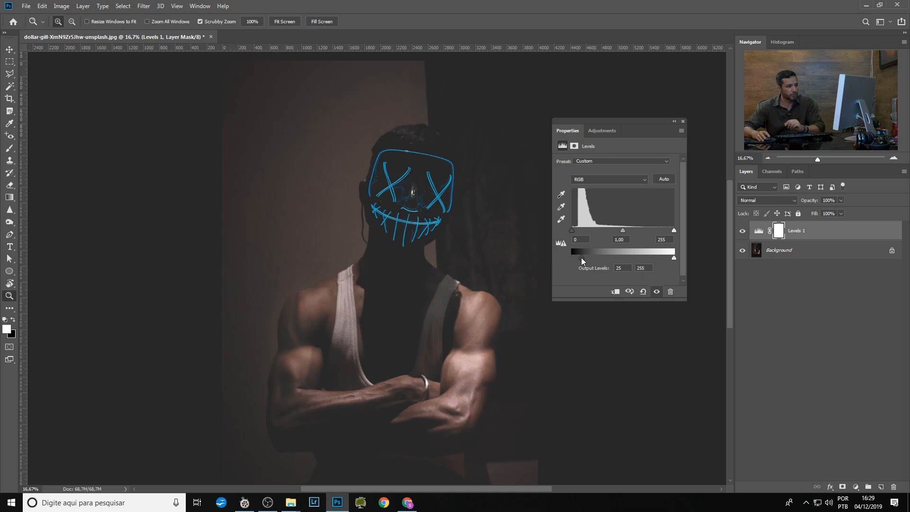
{"action": "left_click_drag", "start_coordinate": [581, 258], "coordinate": [573, 258]}
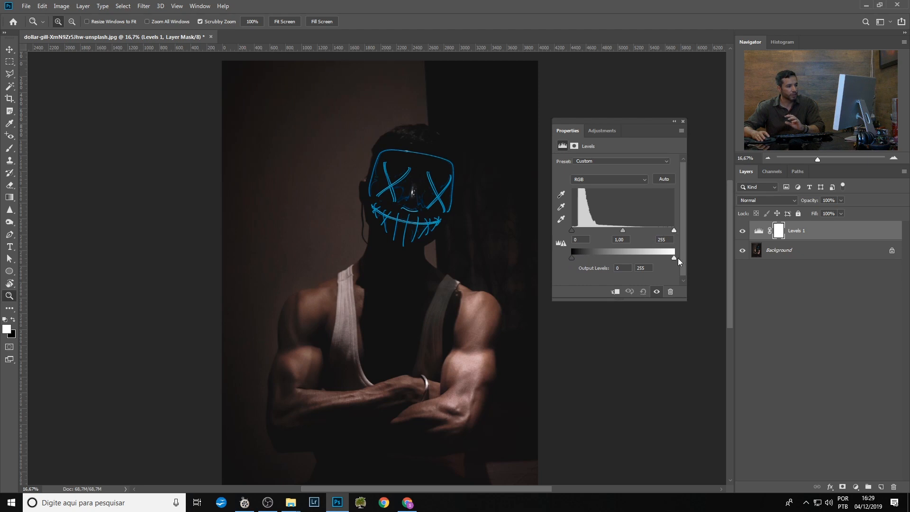
{"action": "left_click_drag", "start_coordinate": [675, 258], "coordinate": [632, 258]}
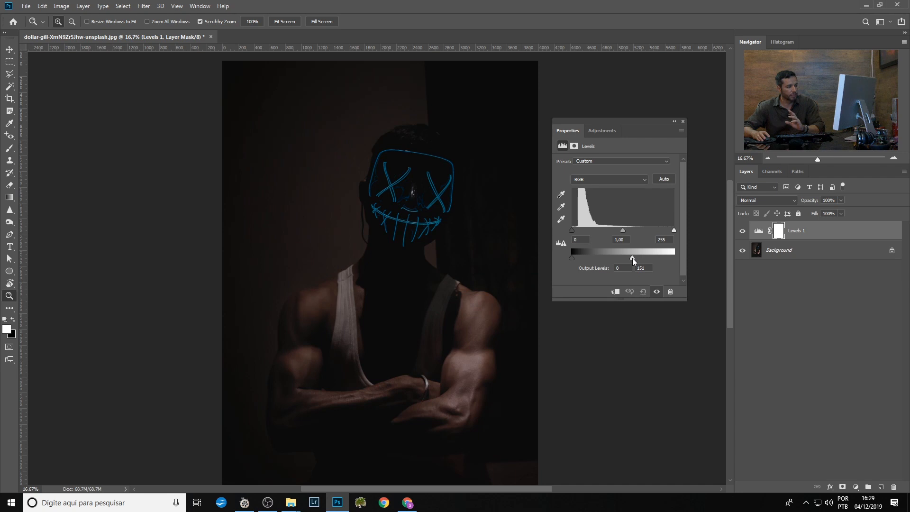
- Restore the white output level to 255, set the input white point to 215 and midtones to 1.21, and close the Levels settings
{"action": "left_click_drag", "start_coordinate": [632, 258], "coordinate": [657, 232]}
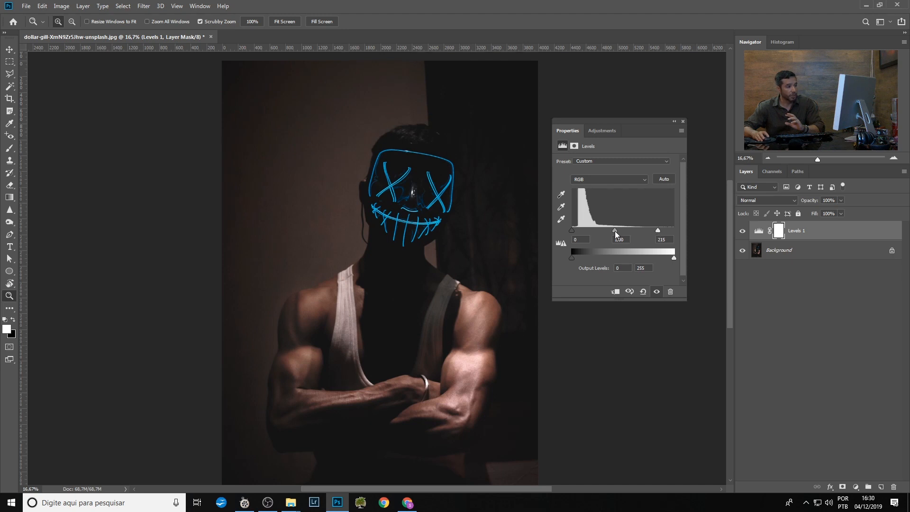
{"action": "mouse_move", "coordinate": [616, 232]}
{"action": "left_mouse_down"}
{"action": "mouse_move", "coordinate": [646, 230]}
{"action": "mouse_move", "coordinate": [612, 230]}
{"action": "left_mouse_up"}
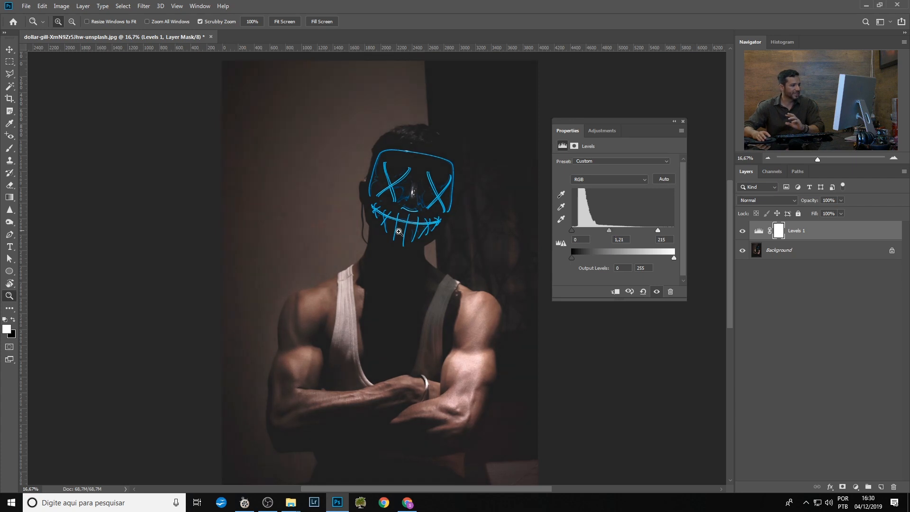
{"action": "left_click", "coordinate": [683, 122]}
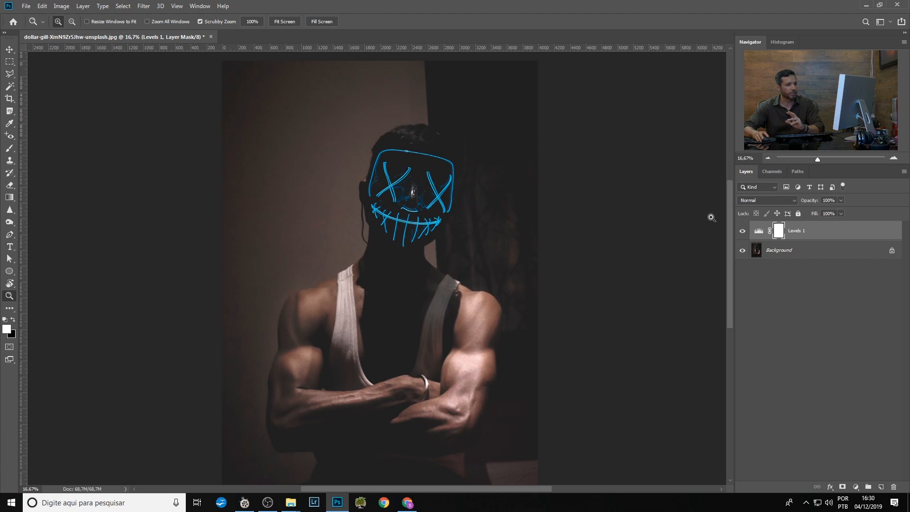
- Compare the photo with and without the Levels adjustment, leaving the Levels 1 layer hidden
{"action": "left_click", "coordinate": [742, 231]}
{"action": "left_click", "coordinate": [743, 231]}
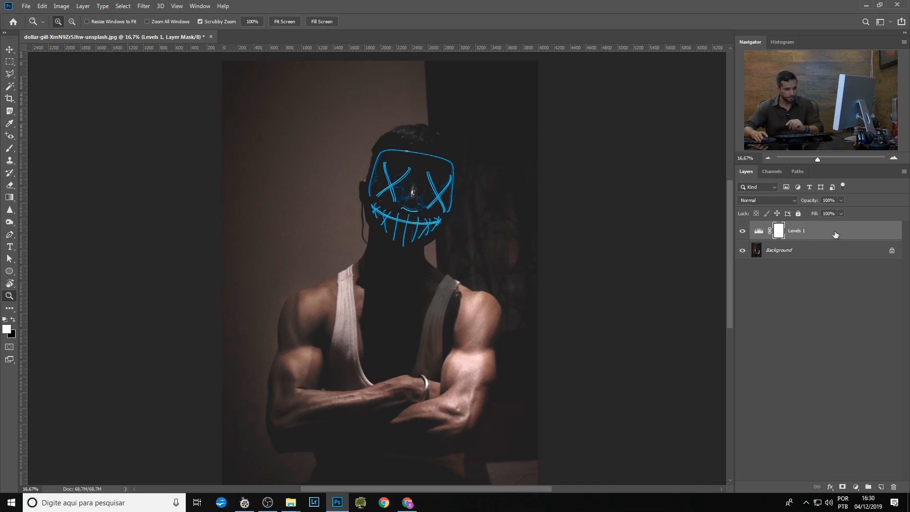
{"action": "mouse_move", "coordinate": [835, 234]}
{"action": "left_mouse_down"}
{"action": "mouse_move", "coordinate": [897, 439]}
{"action": "mouse_move", "coordinate": [893, 483]}
{"action": "mouse_move", "coordinate": [839, 236]}
{"action": "left_mouse_up"}
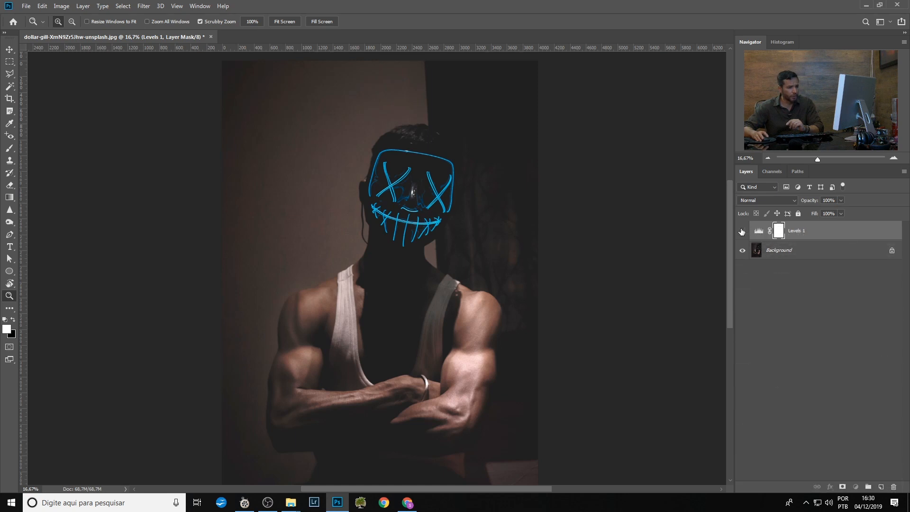
{"action": "left_click", "coordinate": [743, 230]}
- Add a Curves adjustment layer directly above the Background layer
{"action": "left_click", "coordinate": [791, 254]}
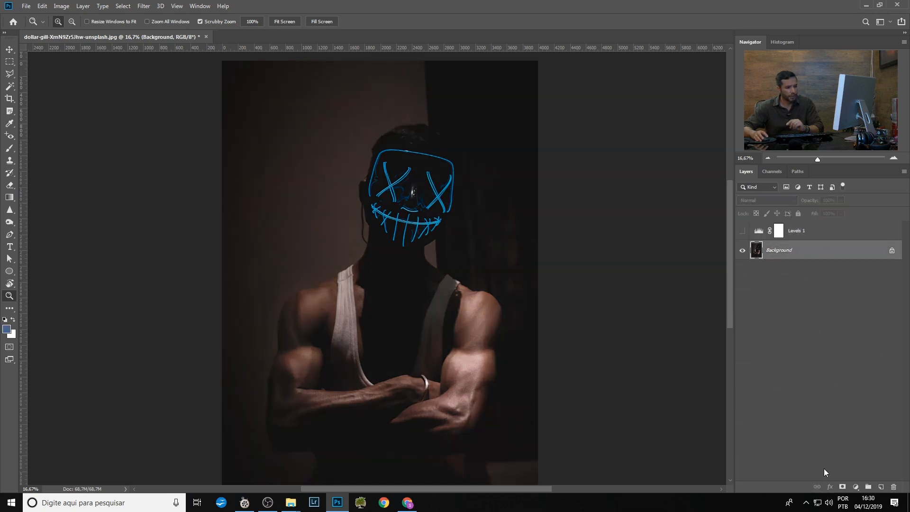
{"action": "left_click", "coordinate": [854, 487]}
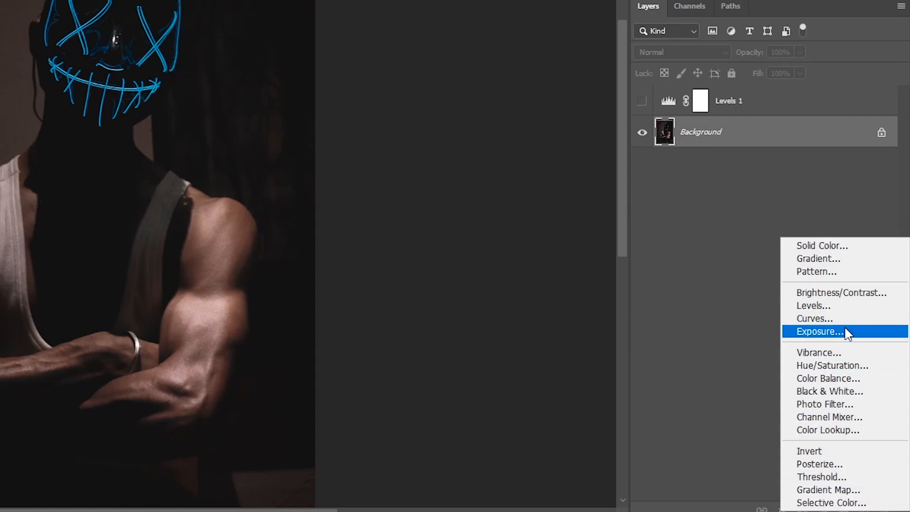
{"action": "left_click", "coordinate": [841, 322]}
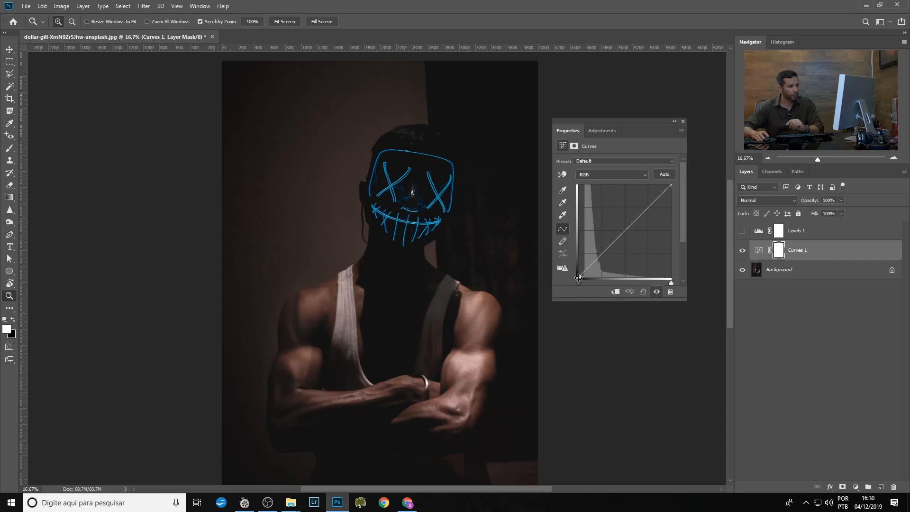
- Try raising the RGB curve's black point and shifting its white point inward and down, then restore the straight diagonal
{"action": "left_click_drag", "start_coordinate": [578, 275], "coordinate": [572, 249]}
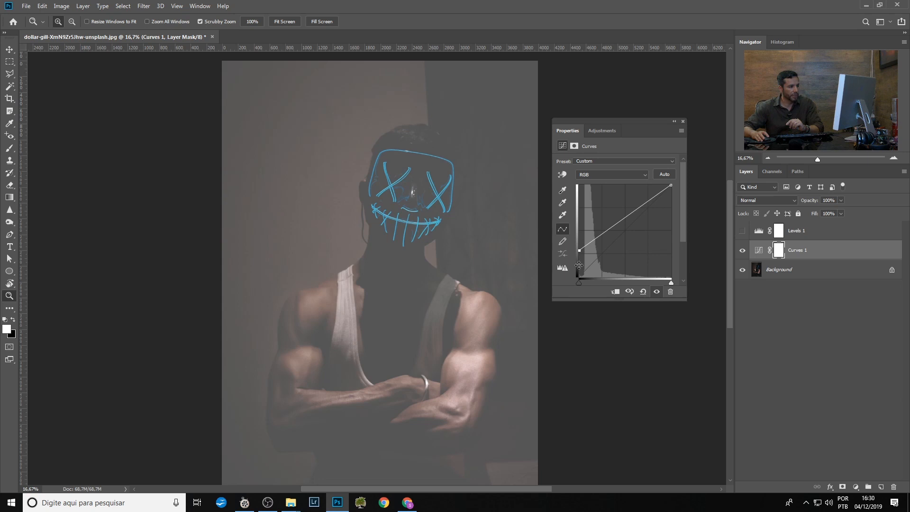
{"action": "left_click_drag", "start_coordinate": [579, 250], "coordinate": [564, 277]}
{"action": "left_click", "coordinate": [645, 289]}
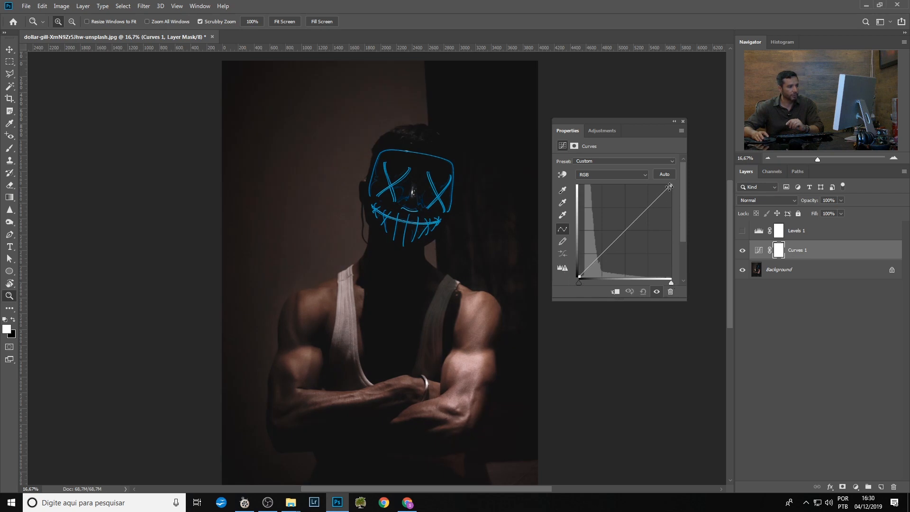
{"action": "left_click_drag", "start_coordinate": [671, 185], "coordinate": [648, 184]}
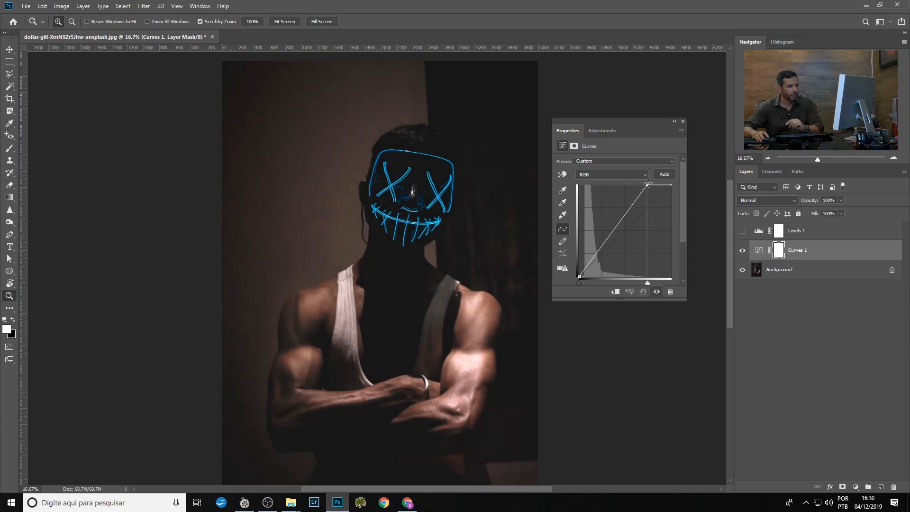
{"action": "left_click_drag", "start_coordinate": [649, 185], "coordinate": [648, 204]}
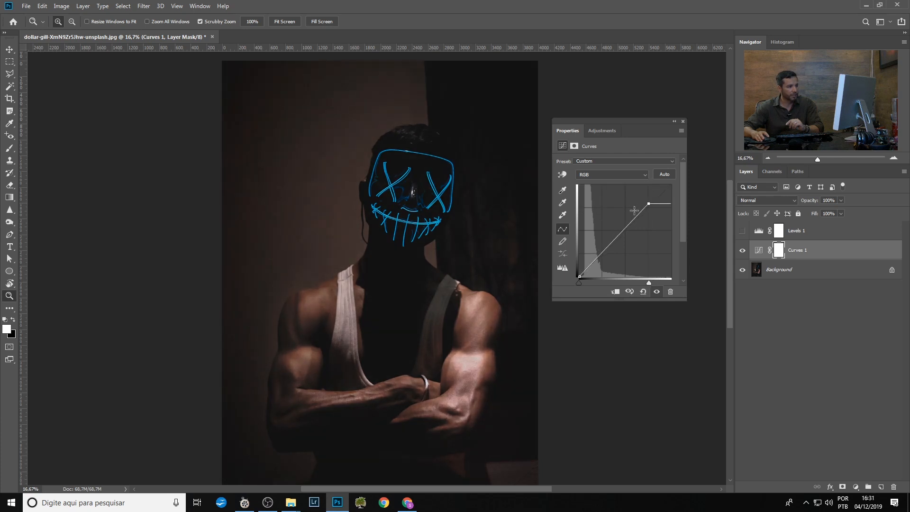
{"action": "left_click_drag", "start_coordinate": [647, 204], "coordinate": [671, 185]}
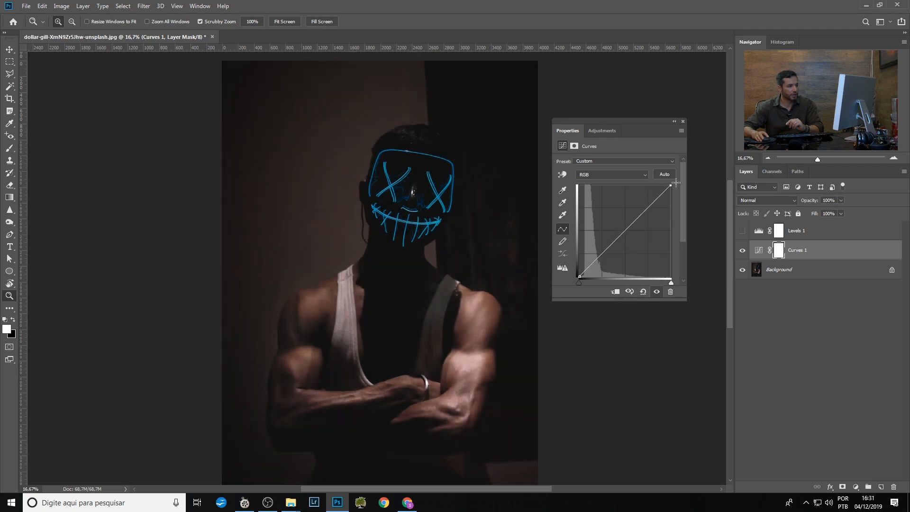
- Add a midtone point to the RGB curve and pull it slightly upward to brighten the photo
{"action": "mouse_move", "coordinate": [624, 232]}
{"action": "left_mouse_down"}
{"action": "mouse_move", "coordinate": [617, 226]}
{"action": "mouse_move", "coordinate": [649, 245]}
{"action": "mouse_move", "coordinate": [621, 218]}
{"action": "left_mouse_up"}
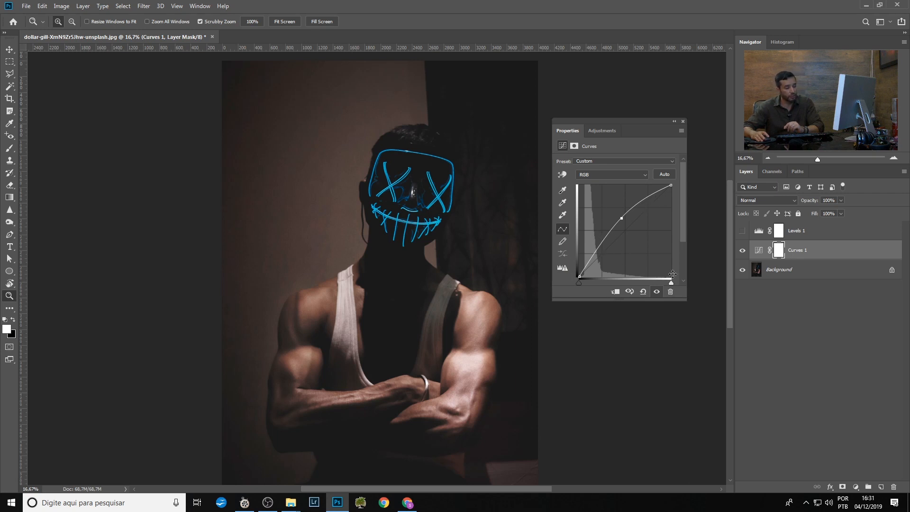
- Try raising the midtones of the Red channel's curve and return to the RGB composite curve
{"action": "left_click", "coordinate": [598, 174]}
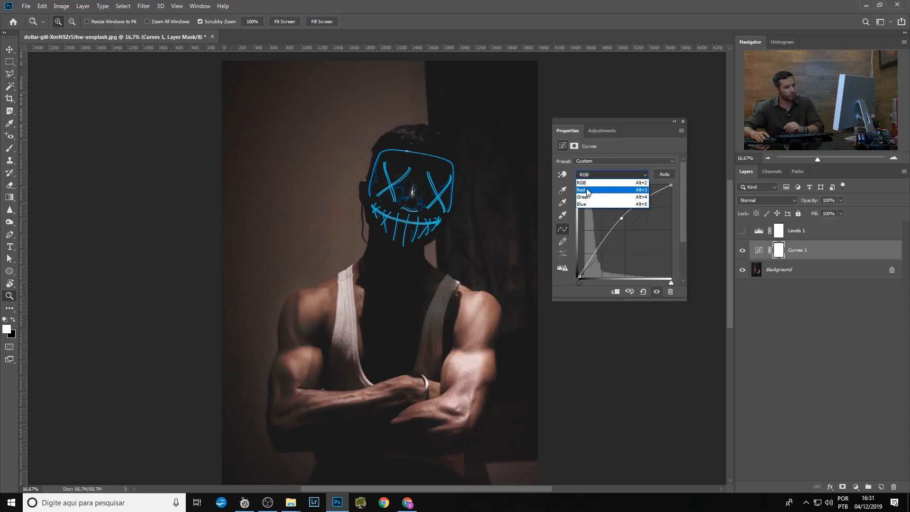
{"action": "left_click", "coordinate": [597, 194]}
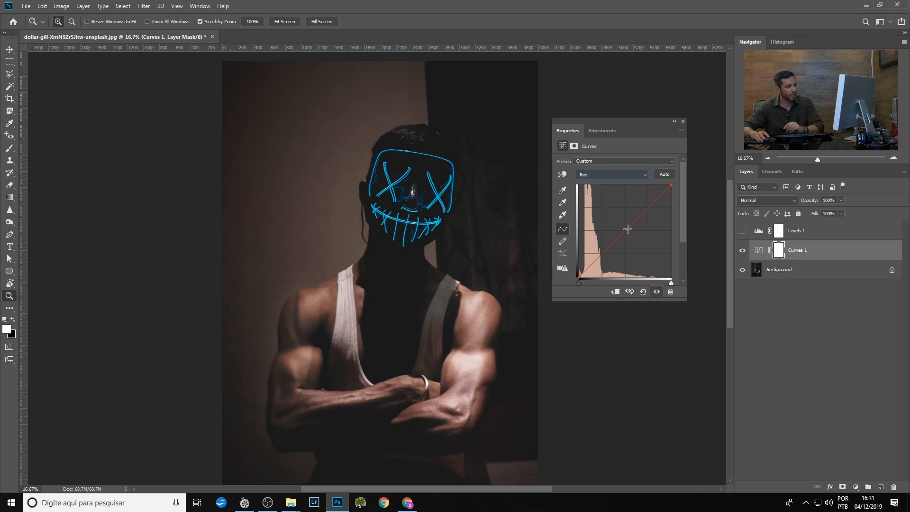
{"action": "left_click_drag", "start_coordinate": [624, 231], "coordinate": [620, 220]}
{"action": "mouse_move", "coordinate": [620, 220]}
{"action": "left_mouse_down"}
{"action": "mouse_move", "coordinate": [634, 230]}
{"action": "mouse_move", "coordinate": [625, 221]}
{"action": "left_mouse_up"}
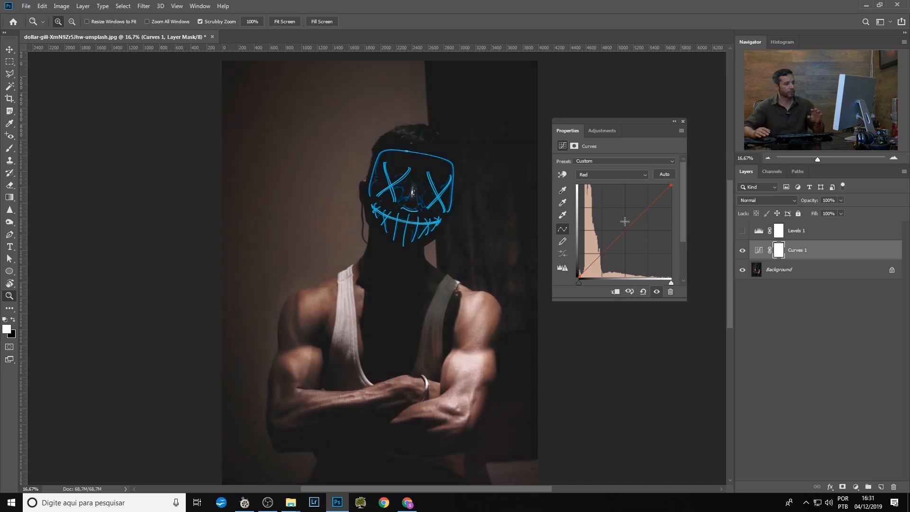
{"action": "left_click", "coordinate": [616, 175]}
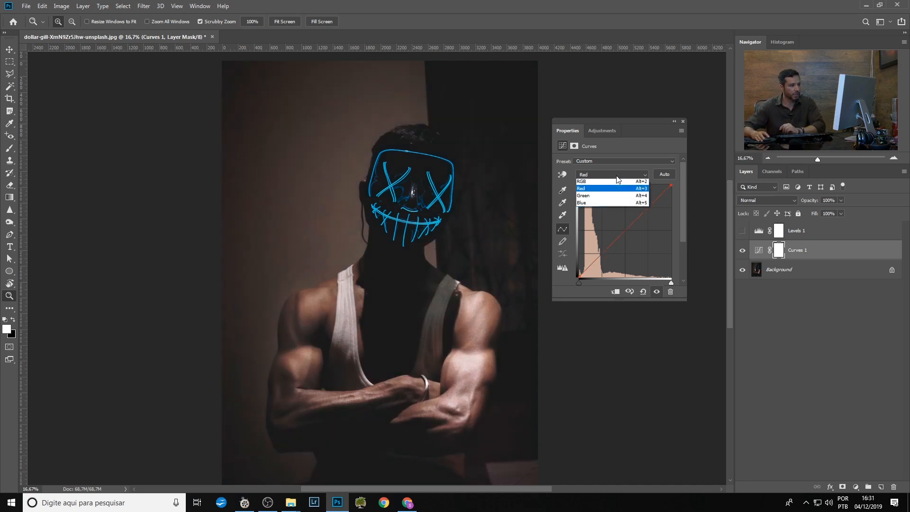
{"action": "left_click", "coordinate": [608, 183]}
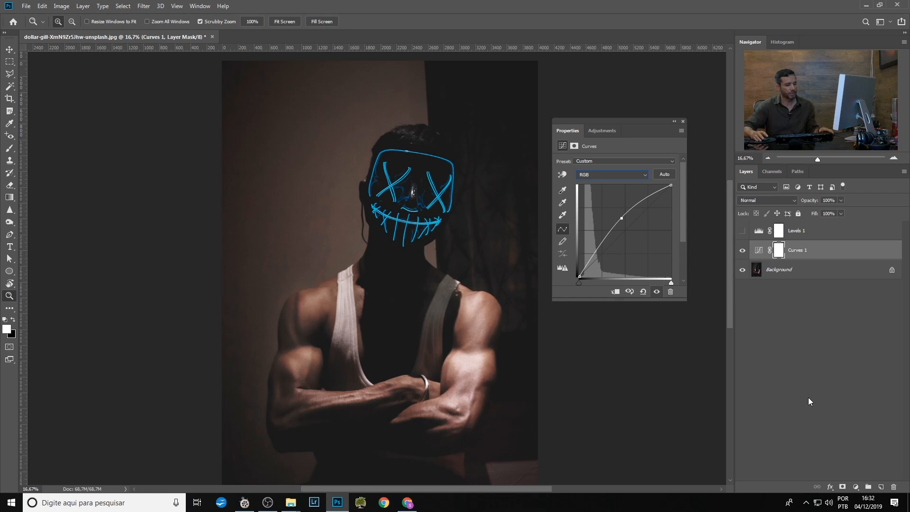
- Create a new layer above Levels 1 in Overlay mode, filled with the Overlay-neutral 50% gray
{"action": "key", "text": "alt"}
{"action": "left_click", "coordinate": [796, 231]}
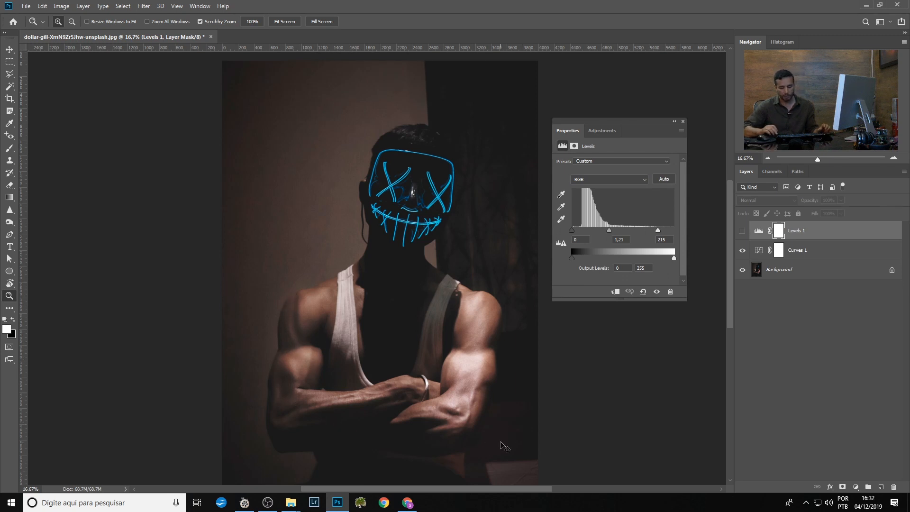
{"action": "key", "text": "ctrl+plus"}
{"action": "left_click_drag", "start_coordinate": [368, 417], "coordinate": [292, 314]}
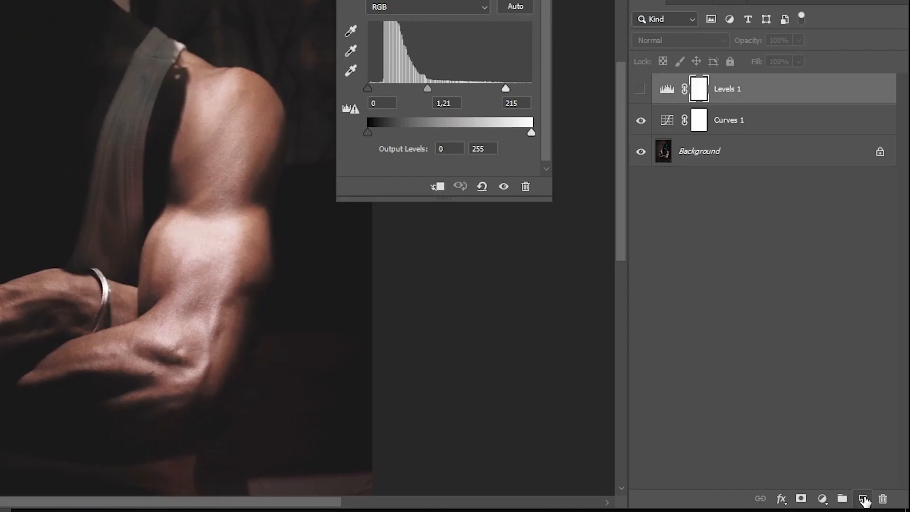
{"action": "left_click", "coordinate": [880, 486], "text": "alt"}
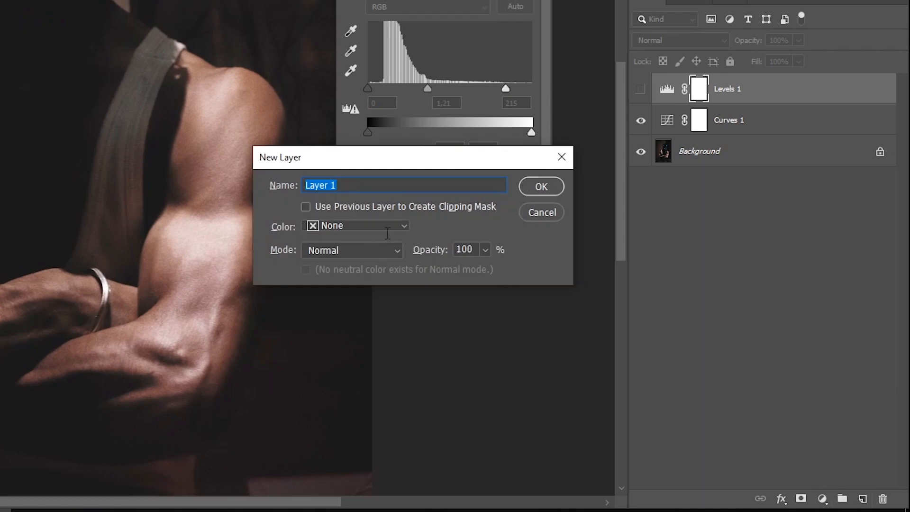
{"action": "left_click", "coordinate": [374, 251]}
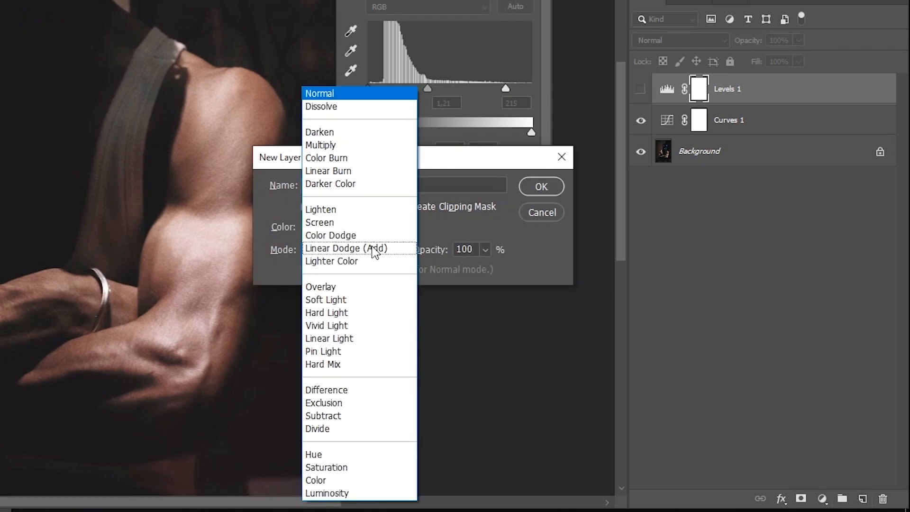
{"action": "left_click", "coordinate": [351, 286]}
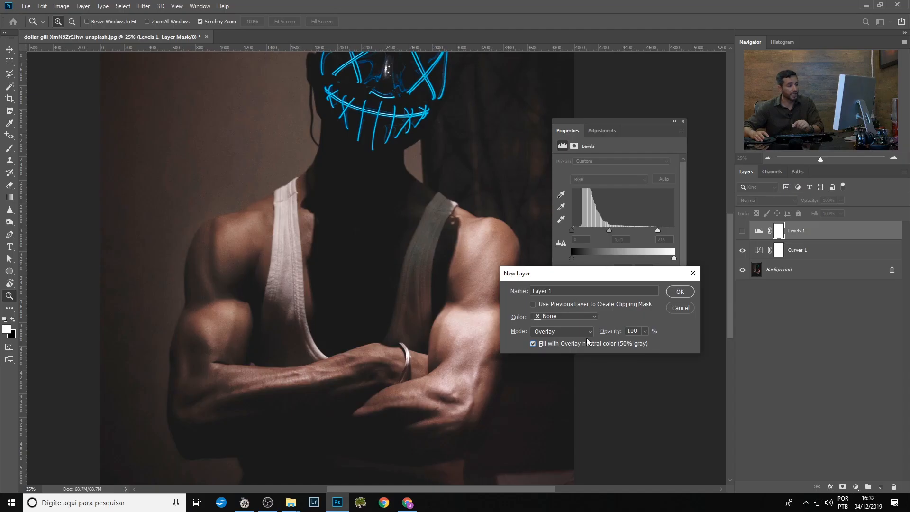
{"action": "left_click", "coordinate": [680, 291]}
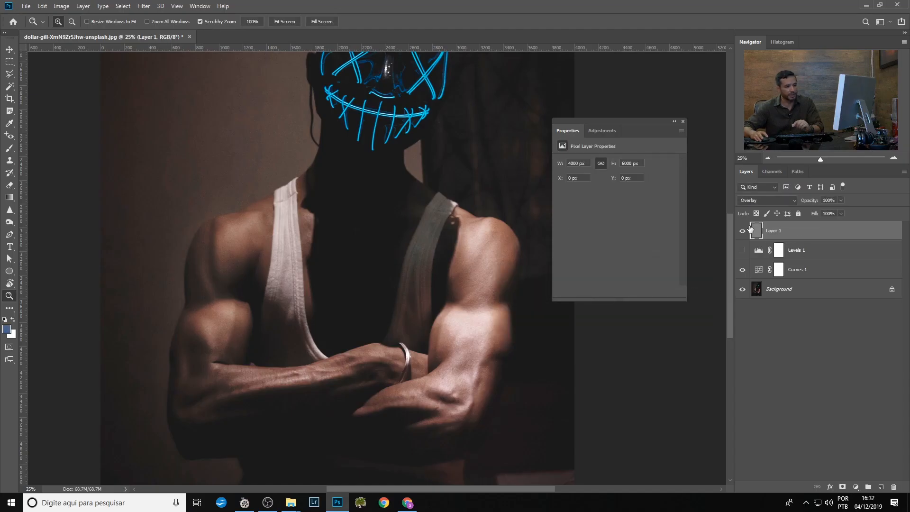
- Review the blend modes available for the gray layer and choose Overlay
{"action": "left_click", "coordinate": [645, 306], "text": "alt"}
{"action": "left_click_drag", "start_coordinate": [378, 194], "coordinate": [363, 265]}
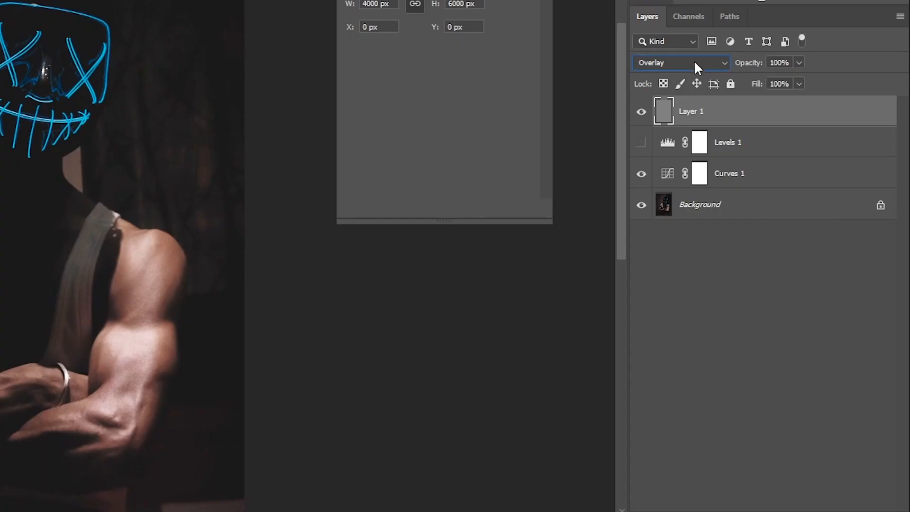
{"action": "left_click", "coordinate": [697, 67]}
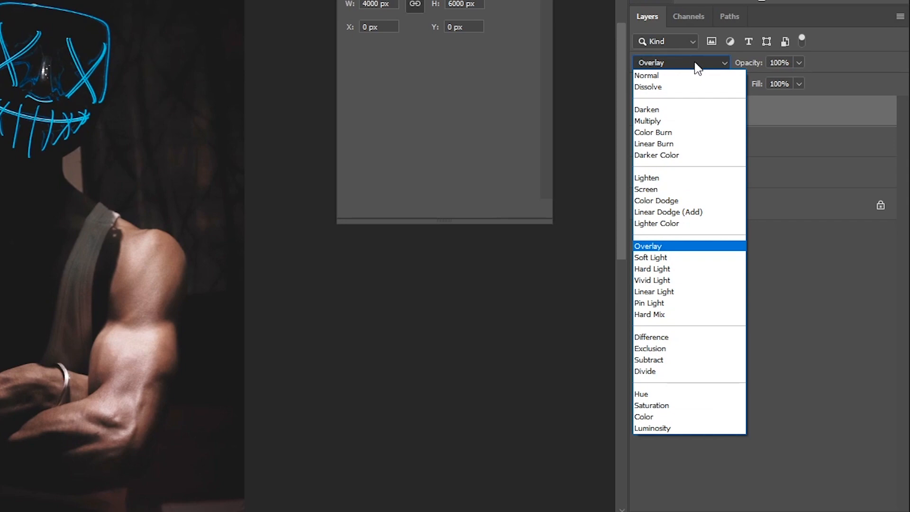
{"action": "left_click", "coordinate": [673, 246]}
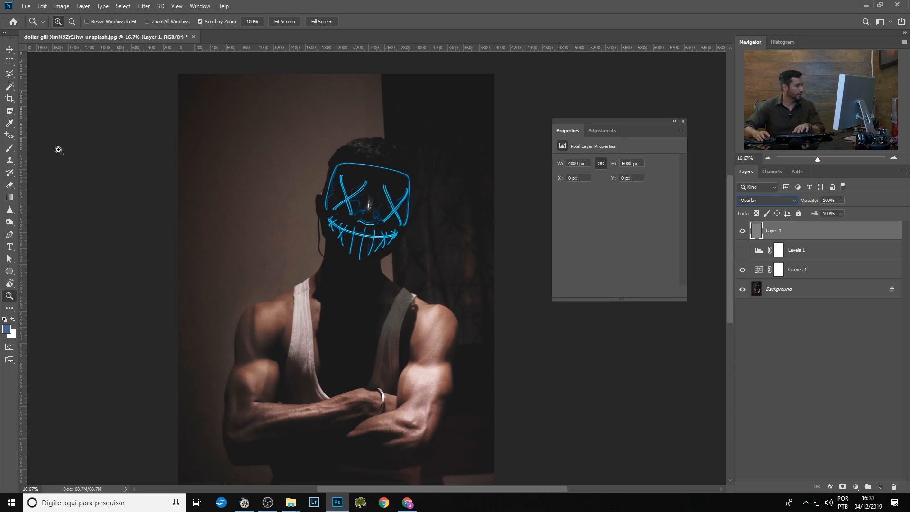
- Activate the Burn tool and set its brush size to 133 px
{"action": "left_click", "coordinate": [10, 221]}
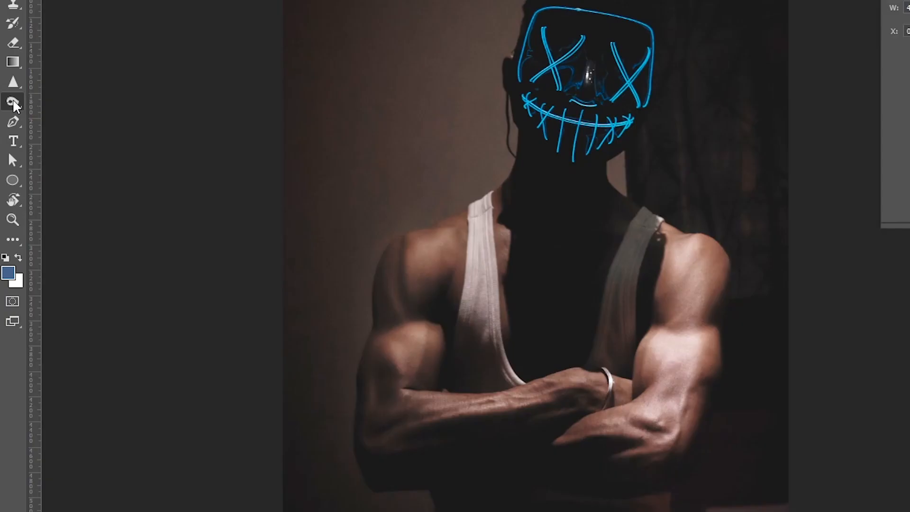
{"action": "right_click", "coordinate": [10, 222]}
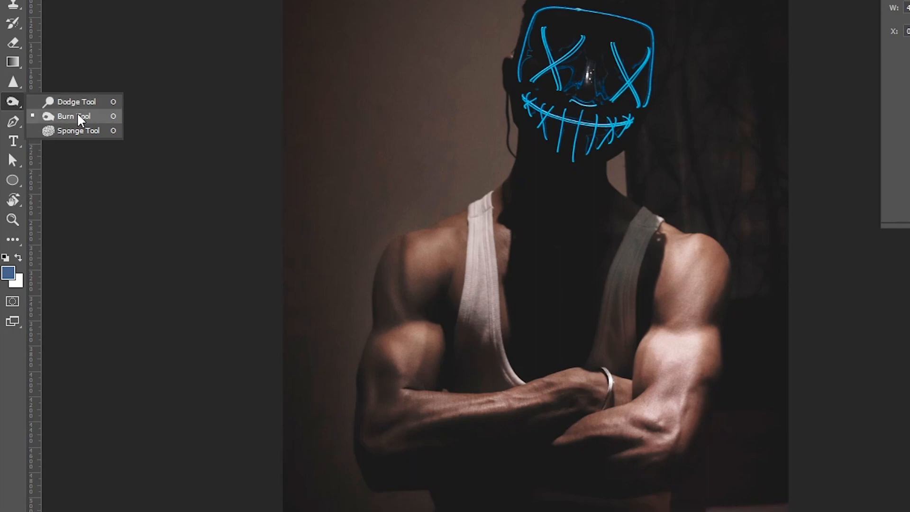
{"action": "left_click", "coordinate": [78, 117]}
{"action": "right_click", "coordinate": [474, 281]}
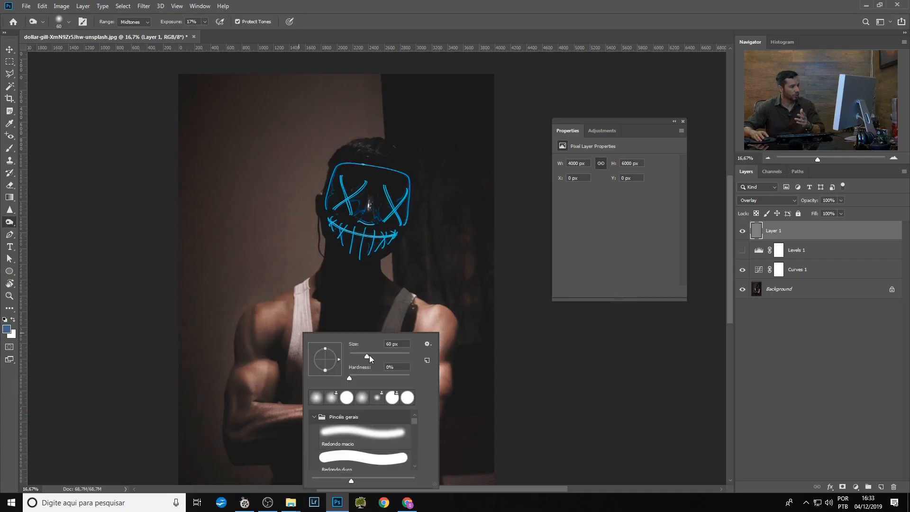
{"action": "left_click_drag", "start_coordinate": [384, 357], "coordinate": [384, 356]}
{"action": "left_click", "coordinate": [329, 25]}
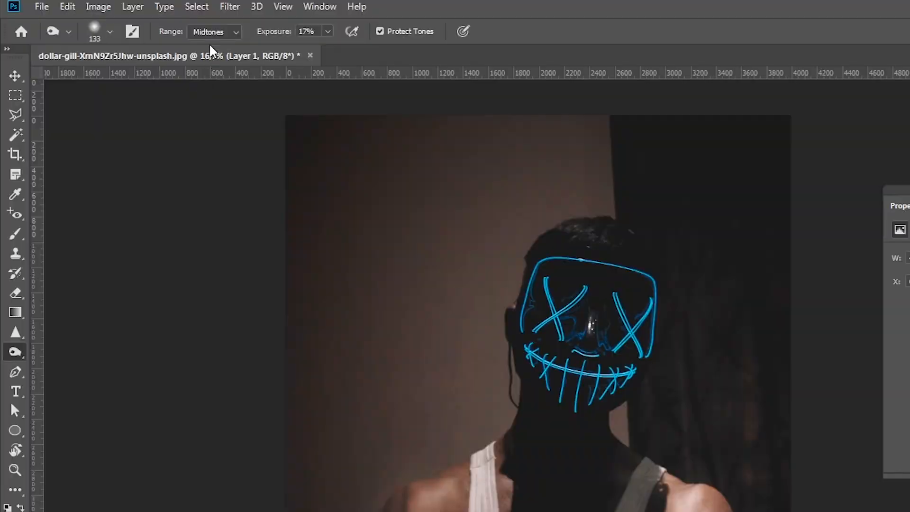
- Set the Burn tool's range to Shadows and its exposure to 35%
{"action": "left_click", "coordinate": [132, 22]}
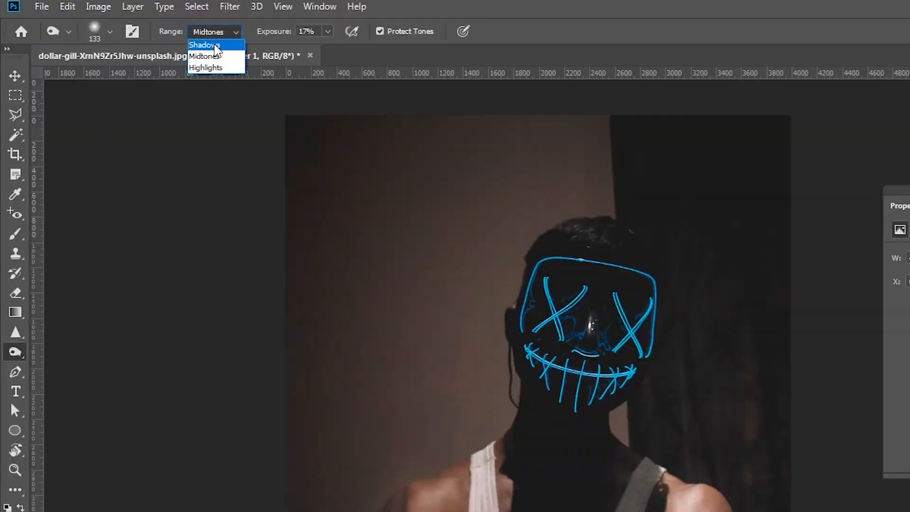
{"action": "left_click", "coordinate": [216, 45]}
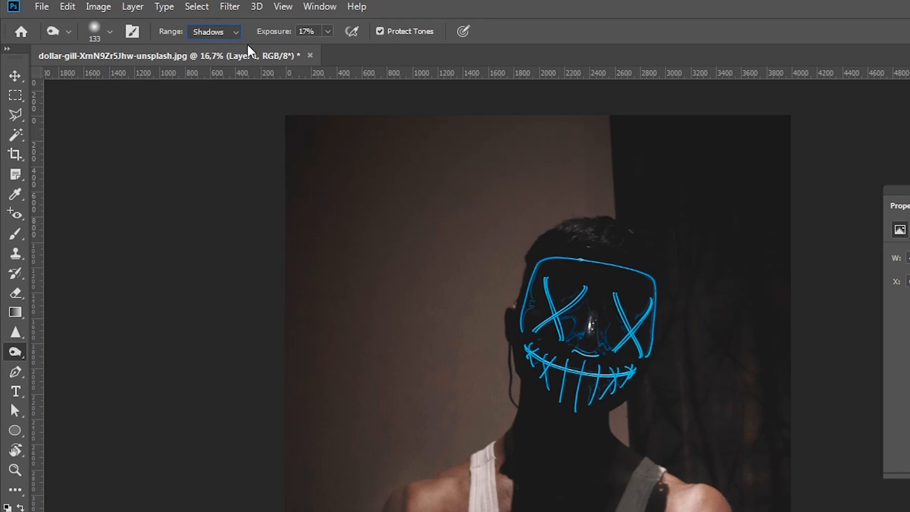
{"action": "left_click", "coordinate": [327, 32]}
{"action": "mouse_move", "coordinate": [352, 51]}
{"action": "left_mouse_down"}
{"action": "mouse_move", "coordinate": [347, 73]}
{"action": "mouse_move", "coordinate": [353, 52]}
{"action": "left_mouse_up"}
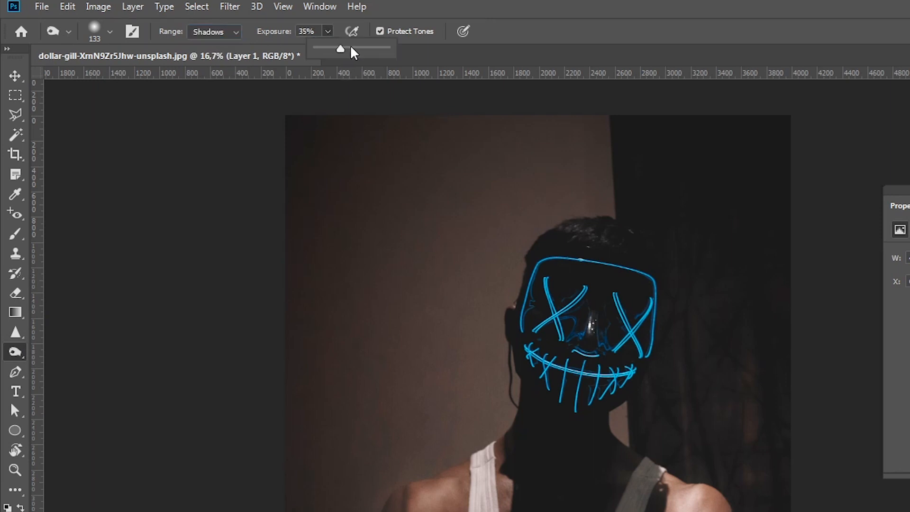
{"action": "left_click", "coordinate": [517, 4]}
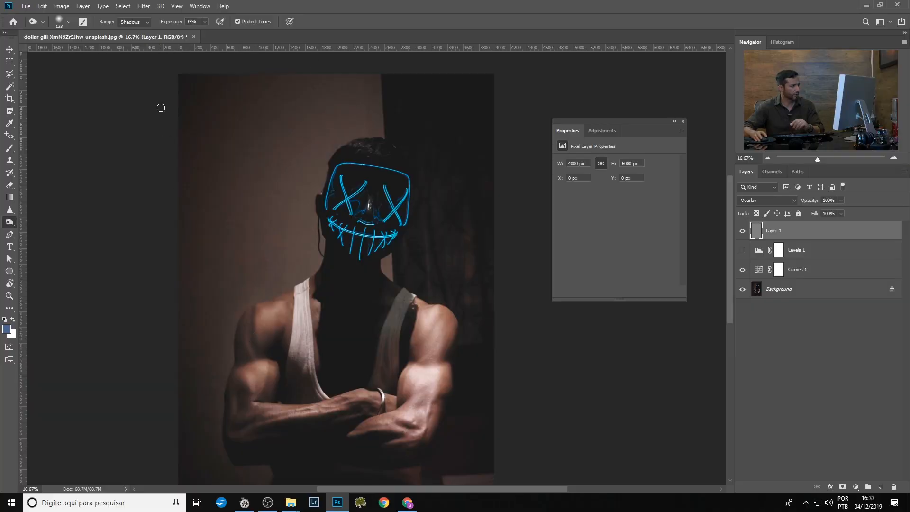
- Burn the shadows around the muscles of the brightly lit arm using a 171 px brush at 70% exposure
{"action": "left_click", "coordinate": [221, 31]}
{"action": "left_click", "coordinate": [277, 13]}
{"action": "right_click", "coordinate": [279, 358]}
{"action": "left_click_drag", "start_coordinate": [364, 359], "coordinate": [370, 360]}
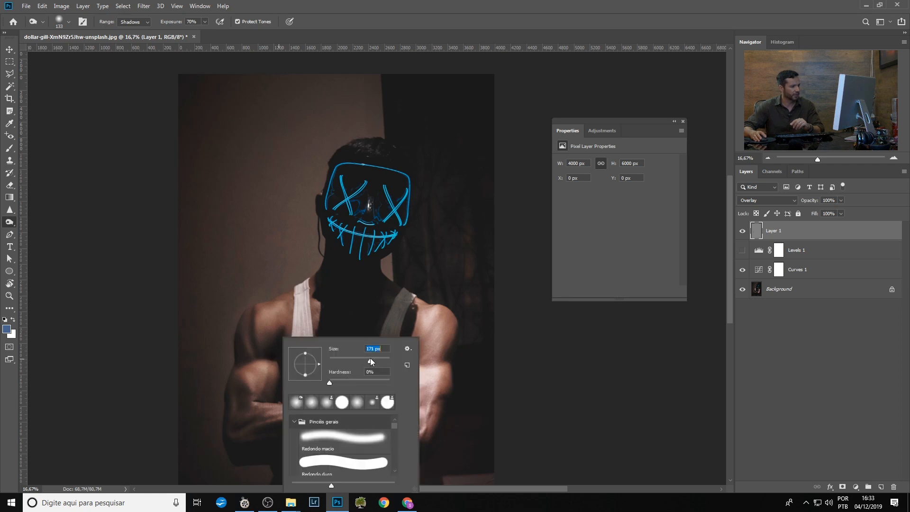
{"action": "key", "text": "Return"}
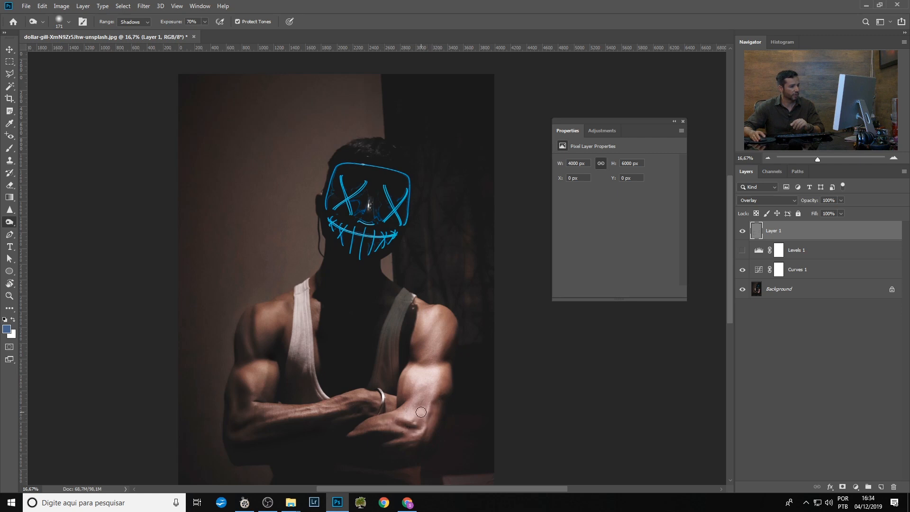
{"action": "left_click_drag", "start_coordinate": [433, 387], "coordinate": [407, 375]}
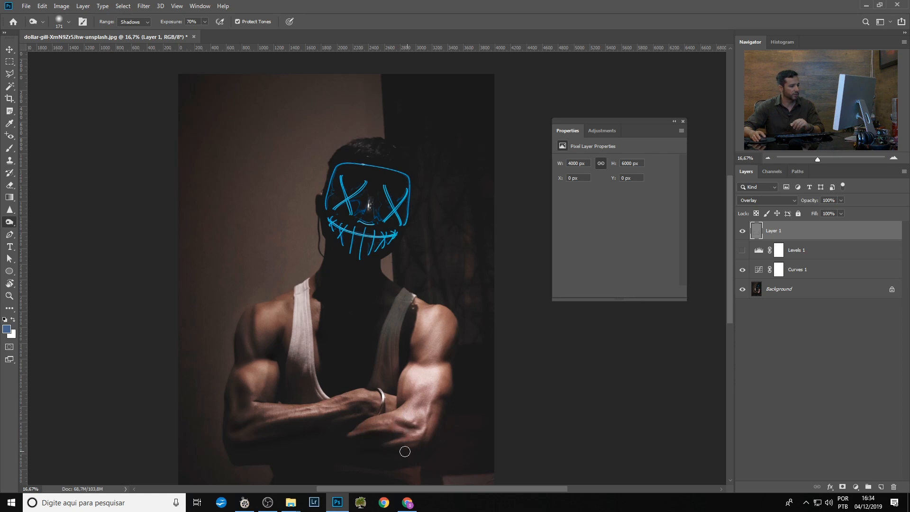
- Try a blue Brush stroke at 100% opacity on the darker arm's biceps and undo it
{"action": "left_click", "coordinate": [9, 296]}
{"action": "left_click_drag", "start_coordinate": [260, 398], "coordinate": [297, 369]}
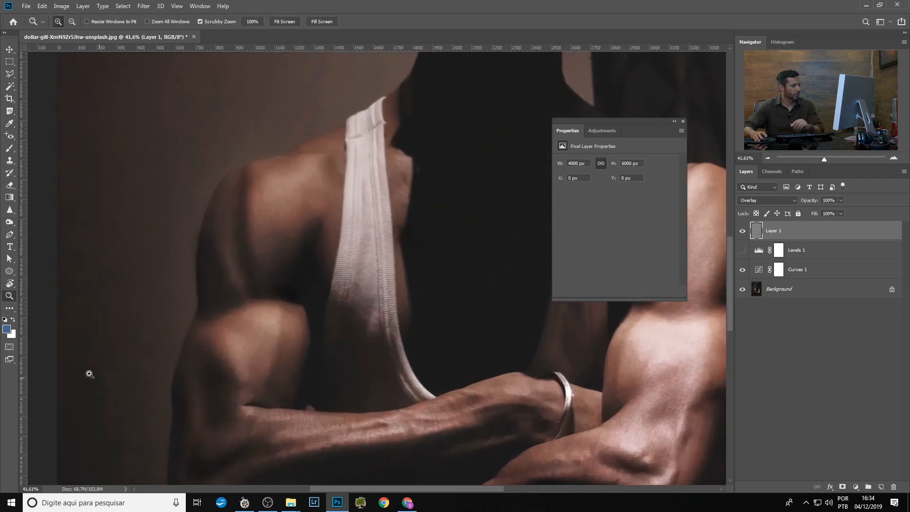
{"action": "left_click", "coordinate": [9, 147]}
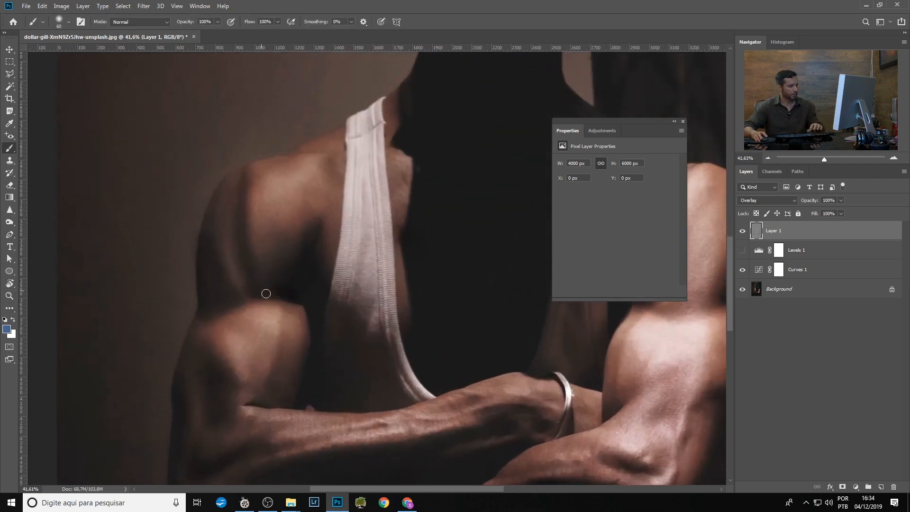
{"action": "left_click_drag", "start_coordinate": [276, 374], "coordinate": [281, 324]}
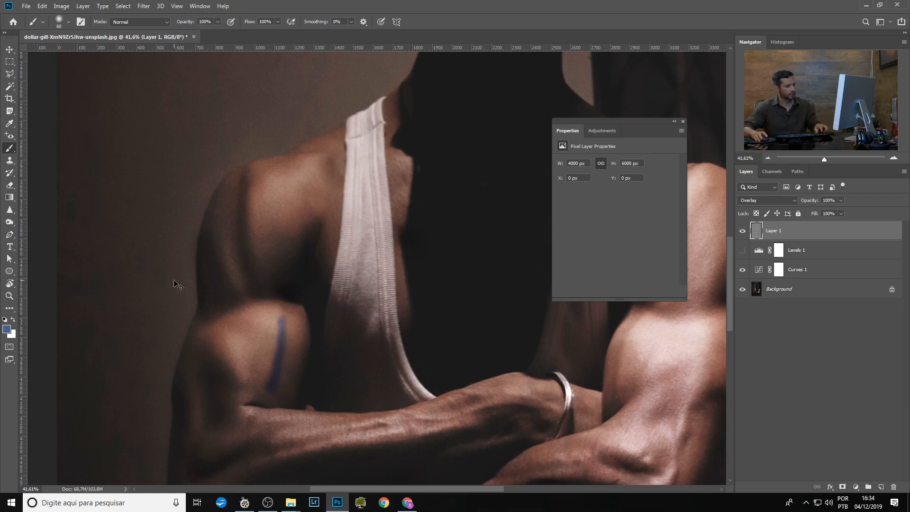
{"action": "key", "text": "ctrl+z"}
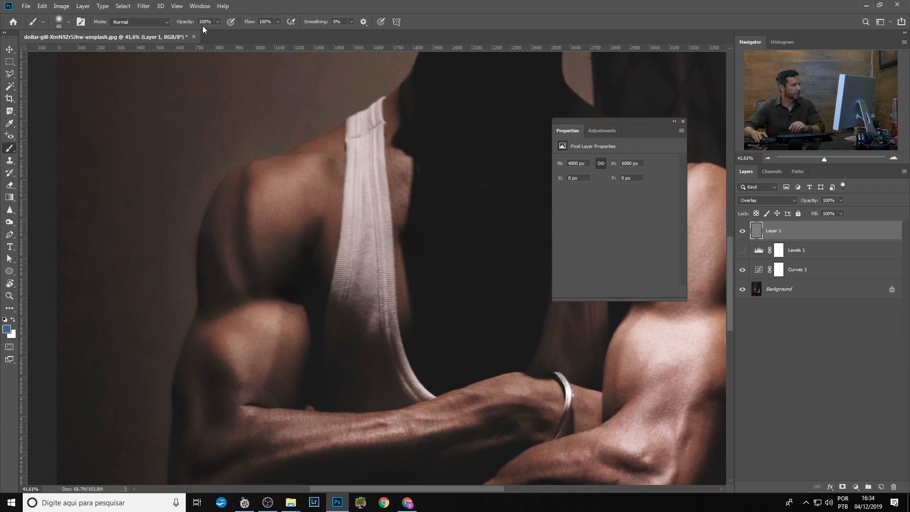
- Lower the Brush opacity to 16% and paint a faint stroke on the darker arm's biceps
{"action": "left_click", "coordinate": [217, 22]}
{"action": "left_click", "coordinate": [181, 32]}
{"action": "left_click_drag", "start_coordinate": [271, 391], "coordinate": [277, 380]}
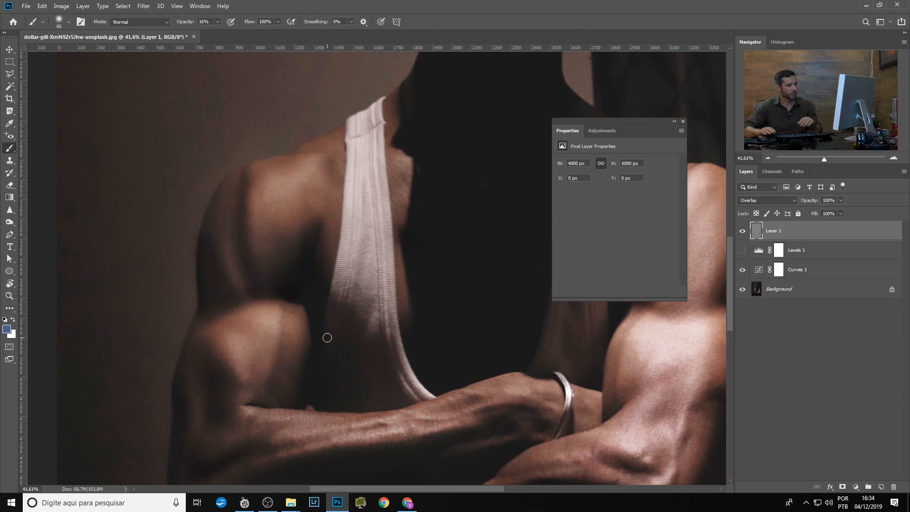
- Switch to the Dodge tool with a brush size of 417 px and set its range to Highlights
{"action": "key", "text": "ctrl+minus"}
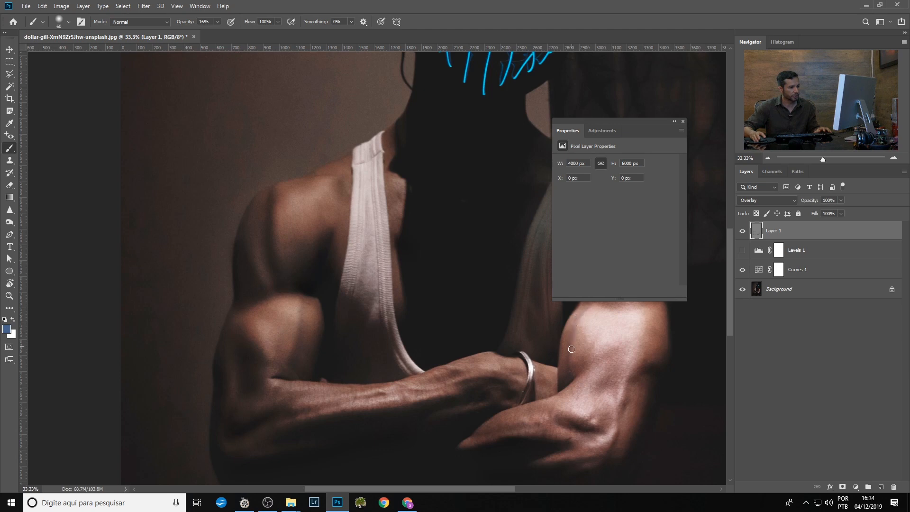
{"action": "key", "text": "ctrl+minus"}
{"action": "key", "text": "ctrl+minus"}
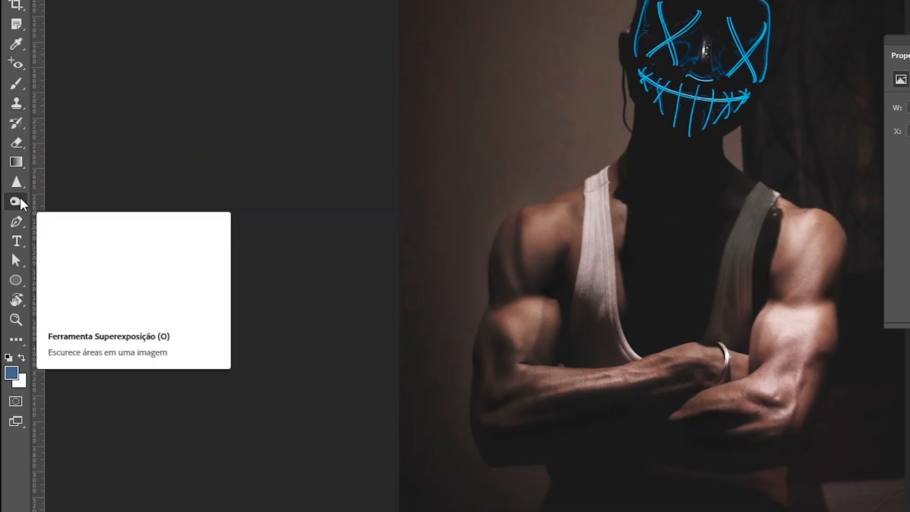
{"action": "right_click", "coordinate": [9, 221]}
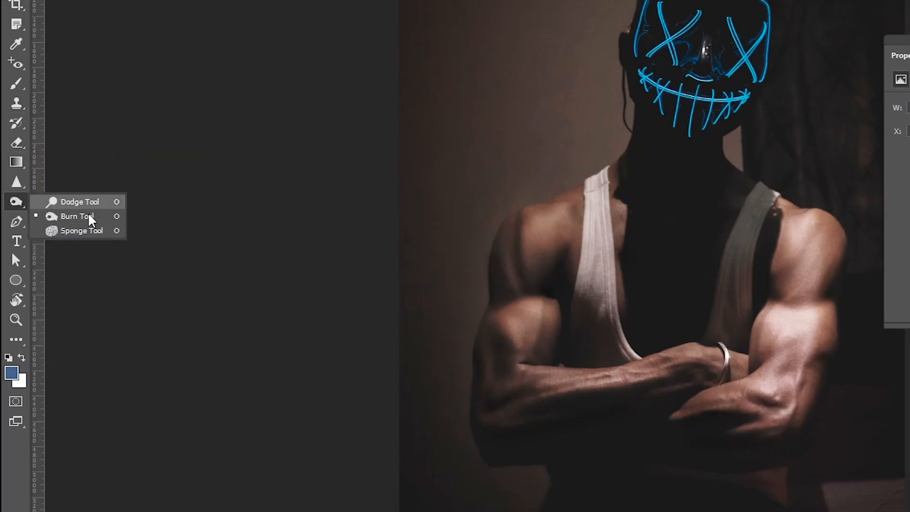
{"action": "left_click", "coordinate": [84, 204]}
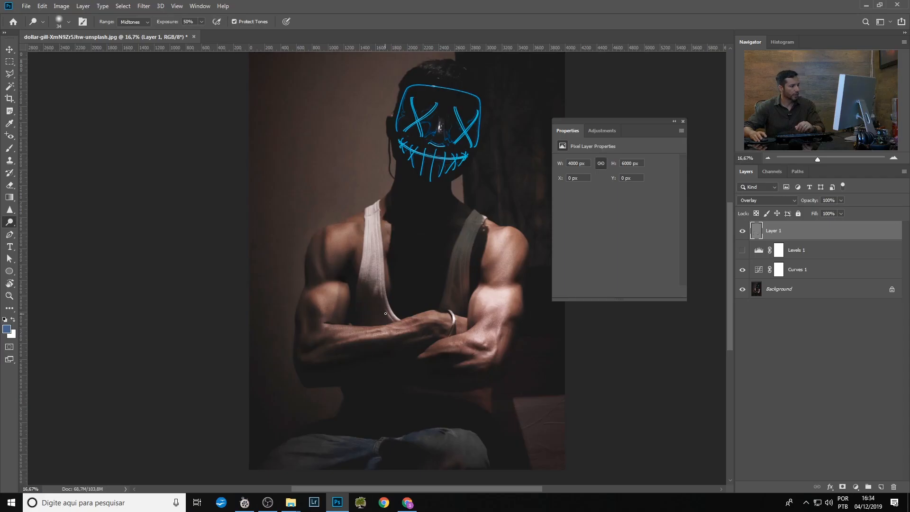
{"action": "right_click", "coordinate": [385, 313]}
{"action": "left_click_drag", "start_coordinate": [471, 338], "coordinate": [482, 334]}
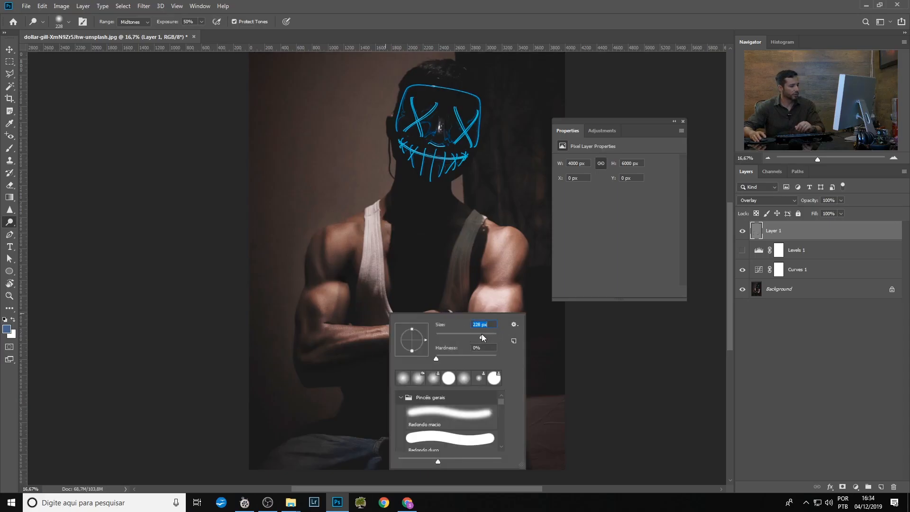
{"action": "left_click_drag", "start_coordinate": [488, 334], "coordinate": [488, 334]}
{"action": "left_click", "coordinate": [496, 3]}
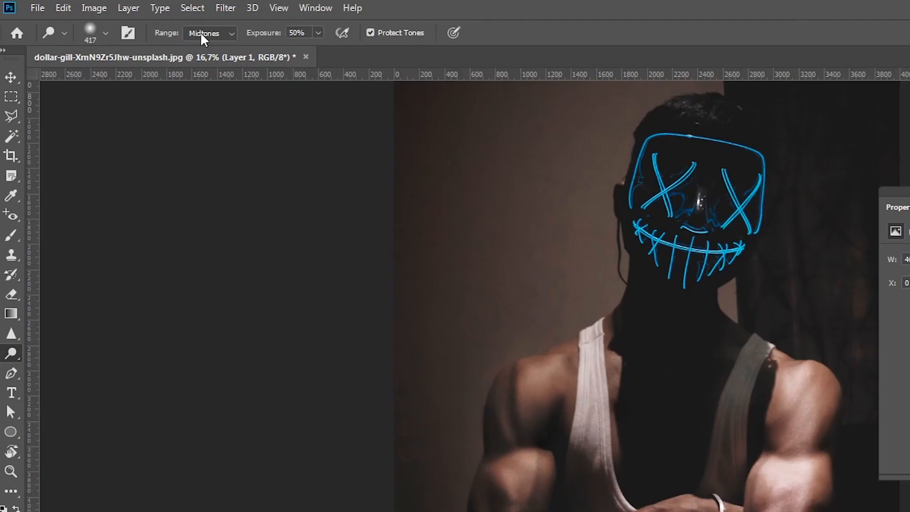
{"action": "left_click", "coordinate": [200, 32]}
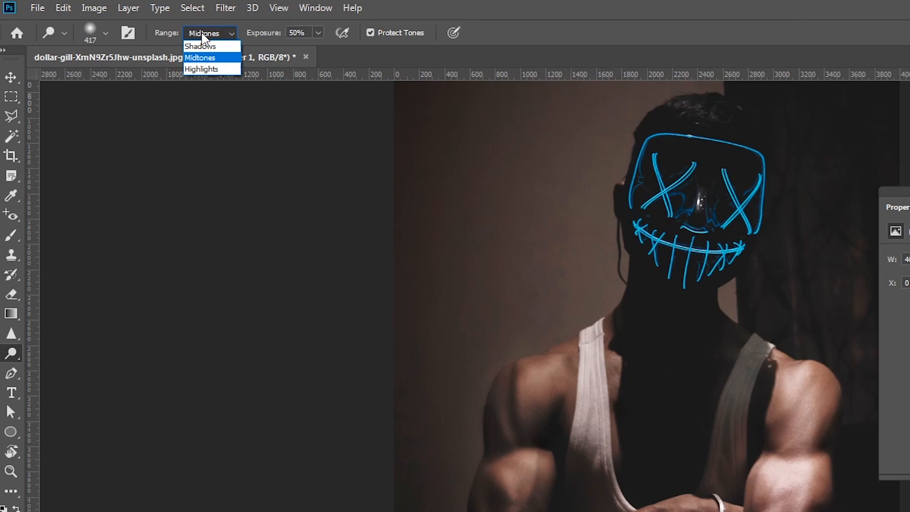
{"action": "left_click", "coordinate": [208, 66]}
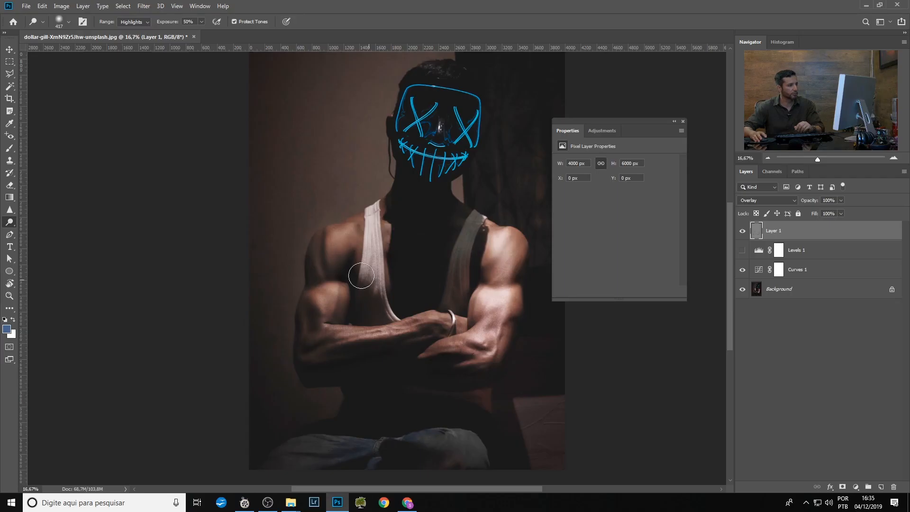
- Try dodging the shoulder and forearm of the darker arm, and undo those strokes
{"action": "left_click_drag", "start_coordinate": [333, 237], "coordinate": [337, 264]}
{"action": "mouse_move", "coordinate": [311, 325]}
{"action": "left_mouse_down"}
{"action": "mouse_move", "coordinate": [324, 289]}
{"action": "mouse_move", "coordinate": [335, 313]}
{"action": "left_mouse_up"}
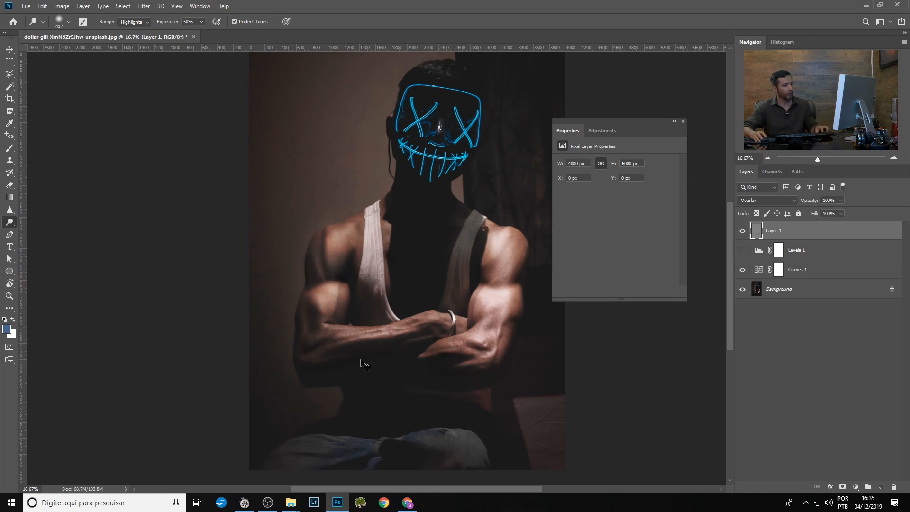
{"action": "key", "text": "ctrl+z"}
{"action": "key", "text": "ctrl+z"}
{"action": "key", "text": "ctrl+z"}
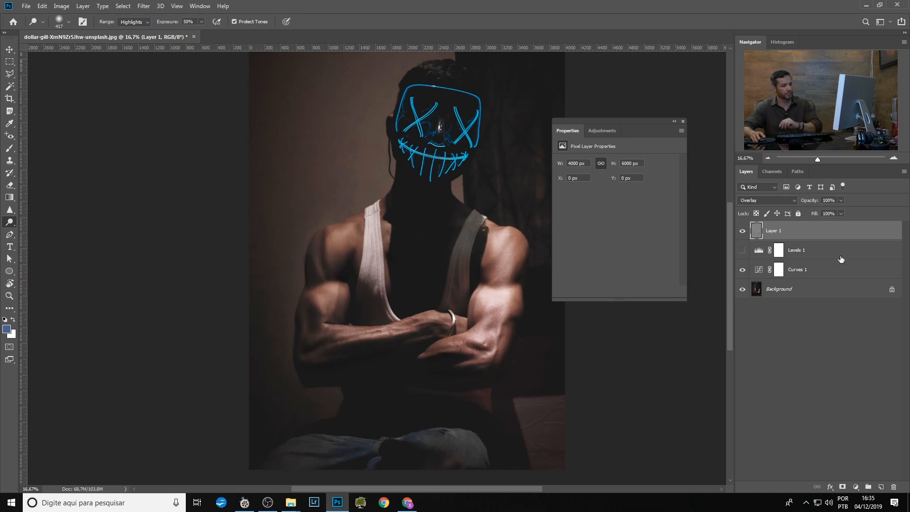
- Rename the gray Overlay layer as "escuros"
{"action": "double_click", "coordinate": [775, 231]}
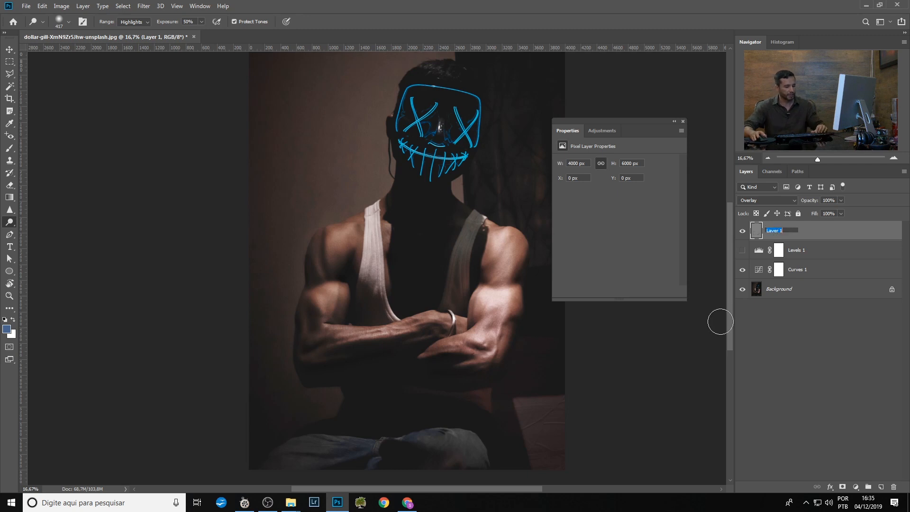
{"action": "type", "text": "escuros"}
{"action": "key", "text": "Return"}
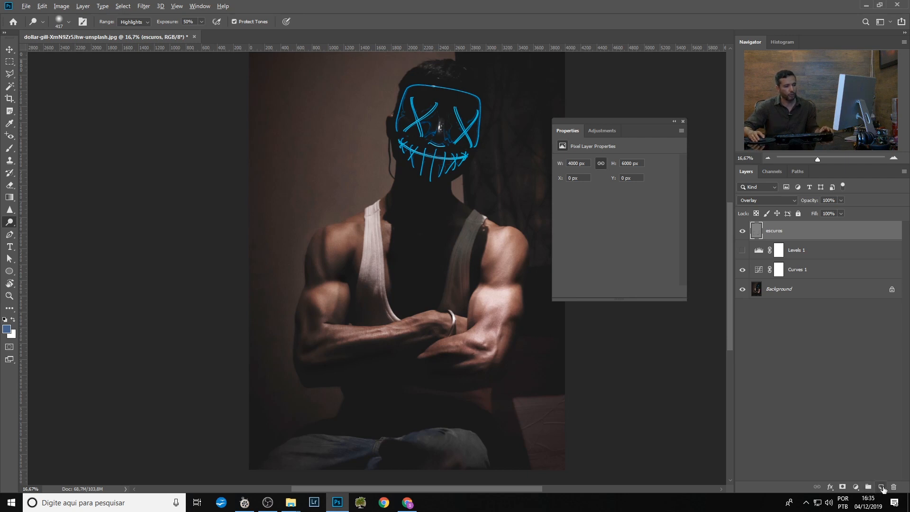
- Create a new Overlay layer filled with 50% gray above "escuros" and name it "claros"
{"action": "key", "text": "ctrl+shift+n"}
{"action": "left_click", "coordinate": [562, 331]}
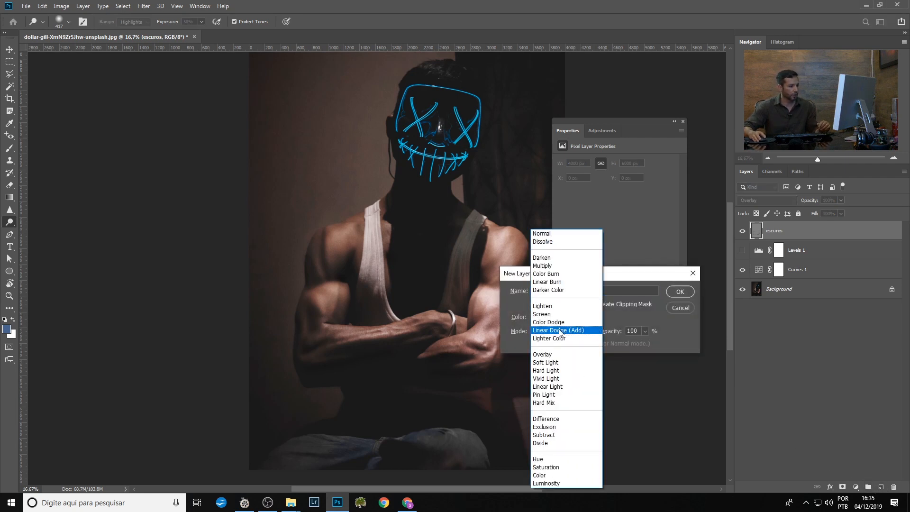
{"action": "left_click", "coordinate": [554, 355]}
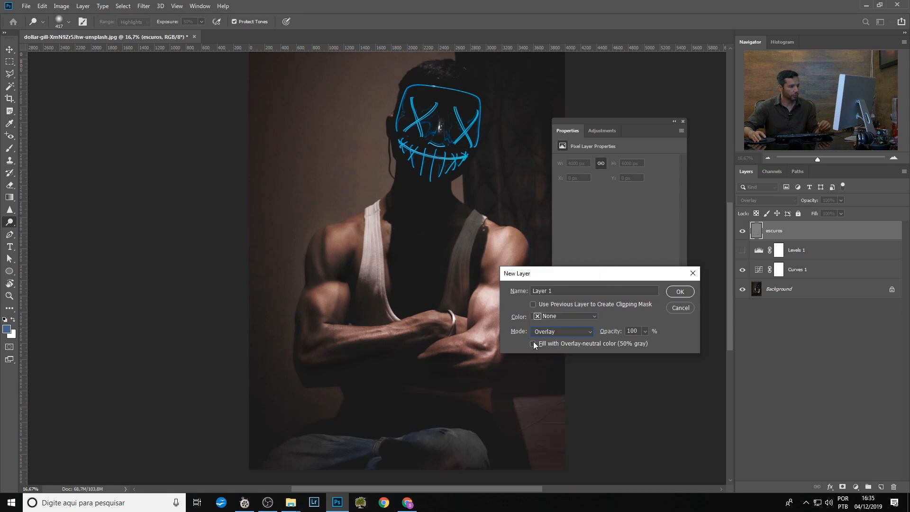
{"action": "left_click", "coordinate": [679, 292]}
{"action": "double_click", "coordinate": [776, 233]}
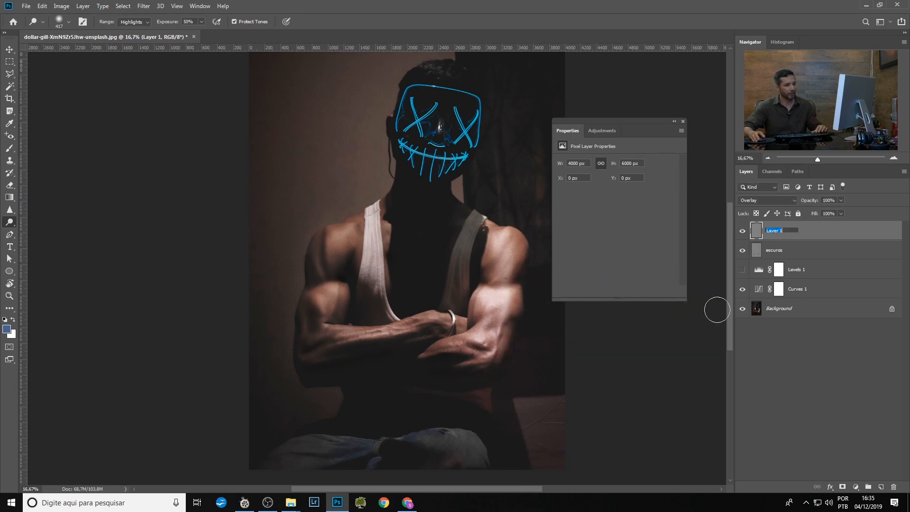
{"action": "type", "text": "claros"}
{"action": "key", "text": "Return"}
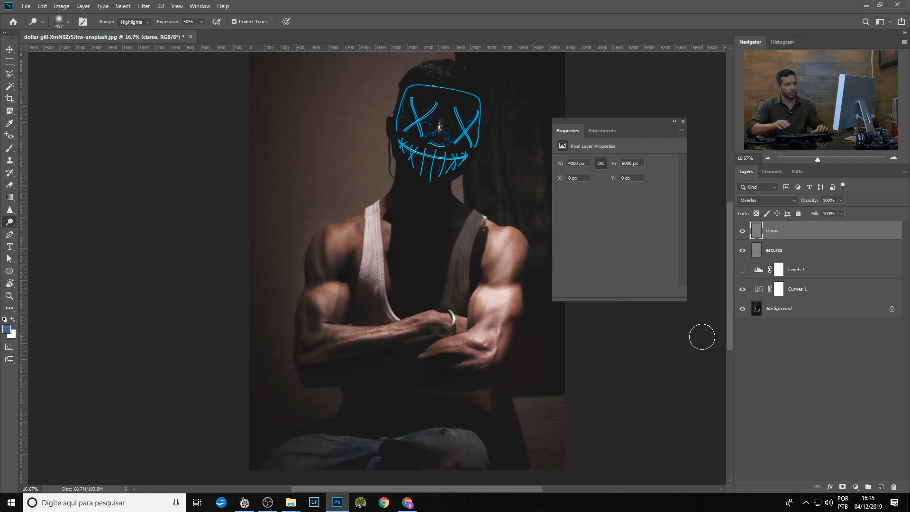
- Toggle the visibility of the "escuros" layer to compare the image with and without the burned shadows
{"action": "left_click", "coordinate": [743, 250]}
{"action": "left_click", "coordinate": [743, 251]}
{"action": "left_click", "coordinate": [742, 251]}
{"action": "left_click", "coordinate": [742, 250]}
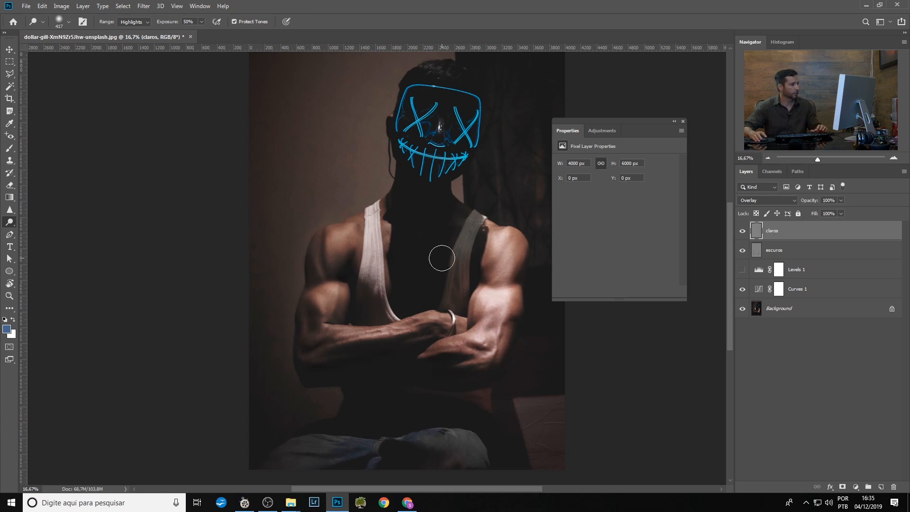
- Dodge the highlights of both muscular arms on the "claros" layer, undoing the first stroke on the darker shoulder
{"action": "mouse_move", "coordinate": [333, 231]}
{"action": "left_mouse_down"}
{"action": "mouse_move", "coordinate": [332, 245]}
{"action": "mouse_move", "coordinate": [340, 236]}
{"action": "left_mouse_up"}
{"action": "key", "text": "ctrl+z"}
{"action": "mouse_move", "coordinate": [330, 295]}
{"action": "left_mouse_down"}
{"action": "mouse_move", "coordinate": [332, 304]}
{"action": "mouse_move", "coordinate": [339, 296]}
{"action": "left_mouse_up"}
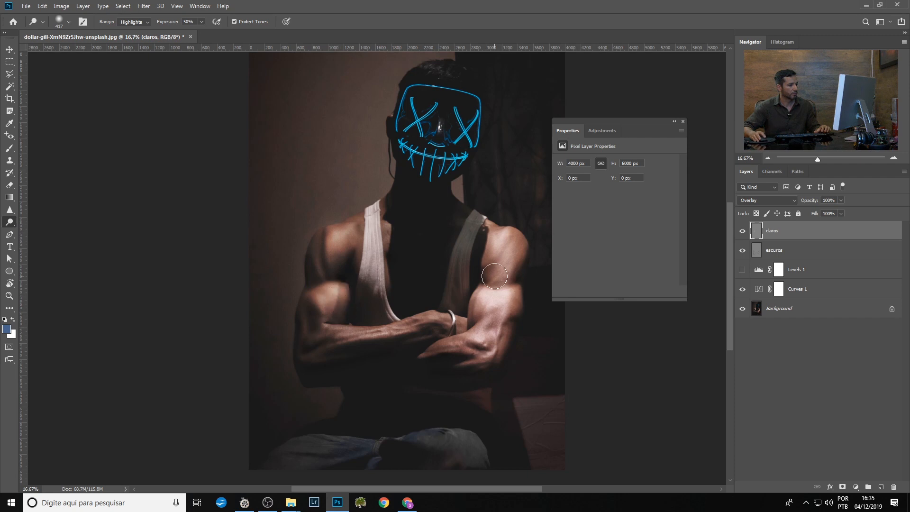
{"action": "mouse_move", "coordinate": [496, 268]}
{"action": "left_mouse_down"}
{"action": "mouse_move", "coordinate": [503, 255]}
{"action": "mouse_move", "coordinate": [490, 298]}
{"action": "mouse_move", "coordinate": [497, 308]}
{"action": "left_mouse_up"}
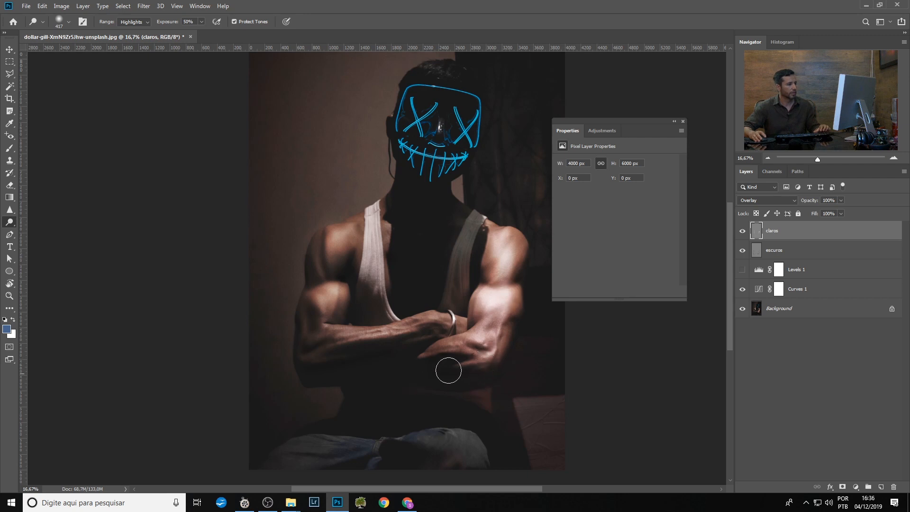
- Toggle the "claros" and "escuros" layers to compare the portrait before and after dodging and burning
{"action": "left_click", "coordinate": [742, 233]}
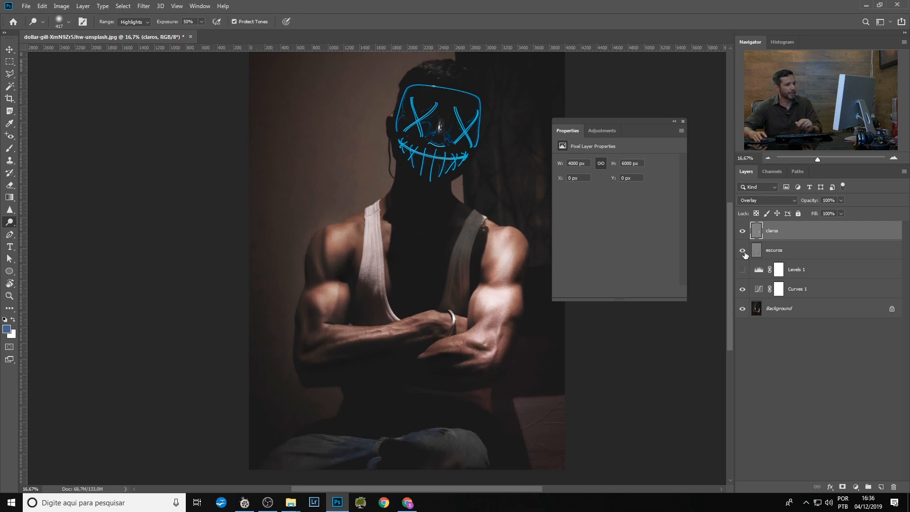
{"action": "left_click", "coordinate": [742, 251]}
{"action": "left_click", "coordinate": [739, 235]}
{"action": "left_click", "coordinate": [739, 235]}
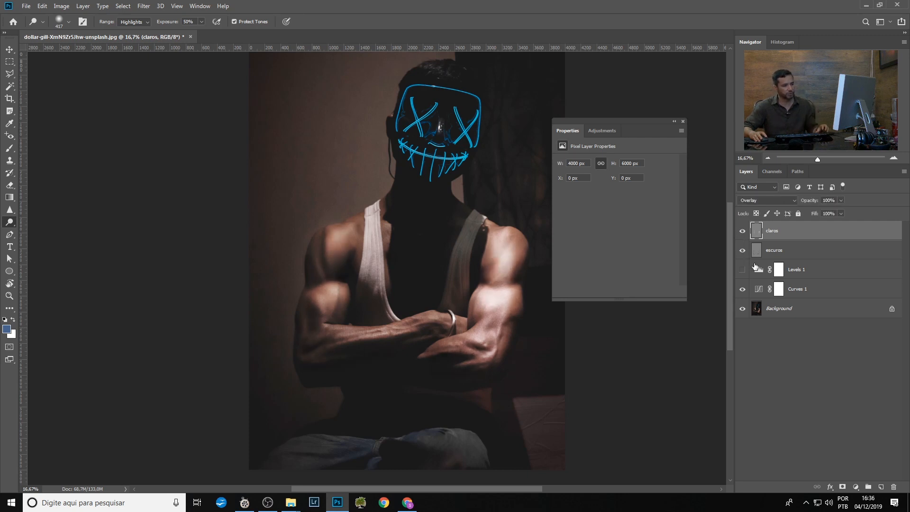
- Group all layers from "claros" down to "Curves 1" and name the group "ajustes"
{"action": "left_click", "coordinate": [816, 294], "text": "shift"}
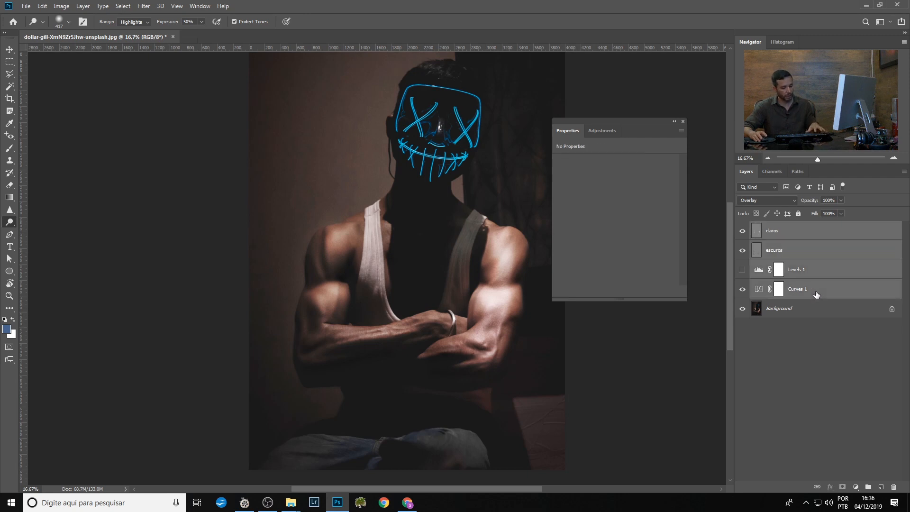
{"action": "key", "text": "ctrl+g"}
{"action": "double_click", "coordinate": [776, 227]}
{"action": "type", "text": "ajust"}
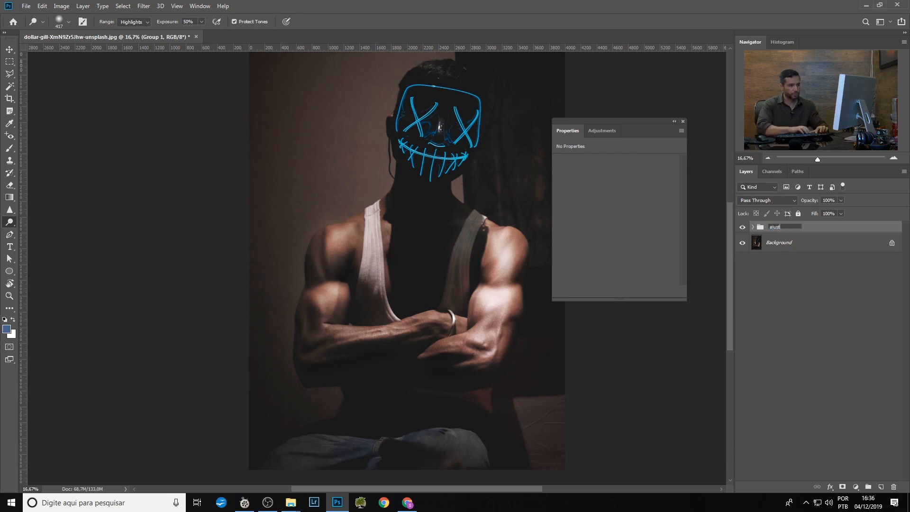
{"action": "type", "text": "es"}
{"action": "key", "text": "Return"}
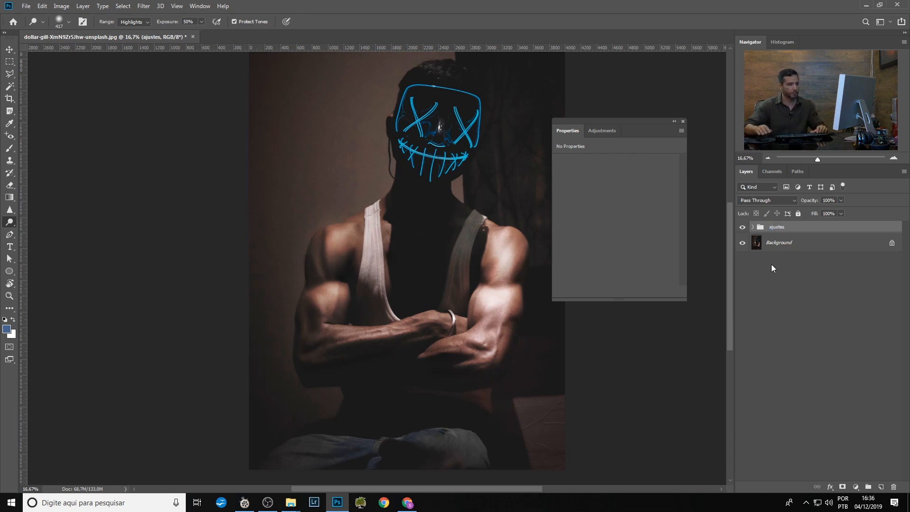
- Toggle the "ajustes" group's visibility to compare the original portrait with the adjusted one
{"action": "left_click", "coordinate": [741, 229]}
{"action": "left_click", "coordinate": [741, 228]}
{"action": "key", "text": "ctrl+minus"}
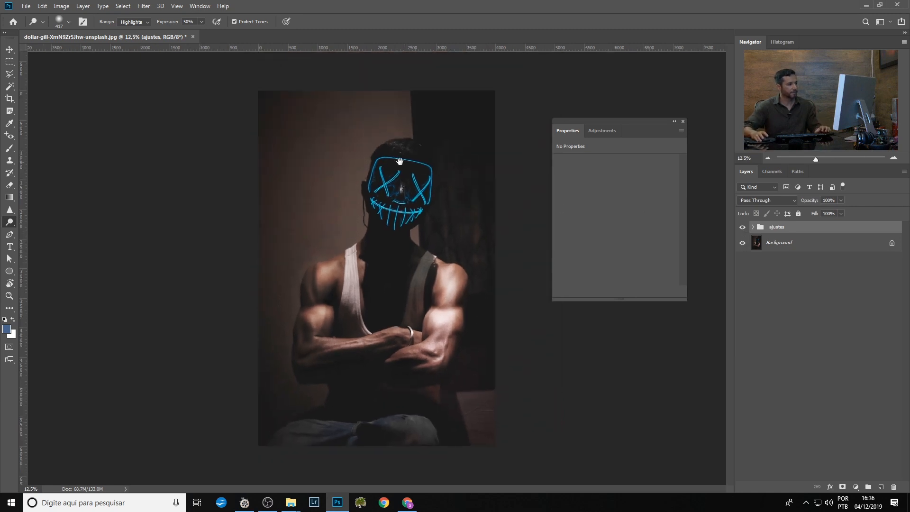